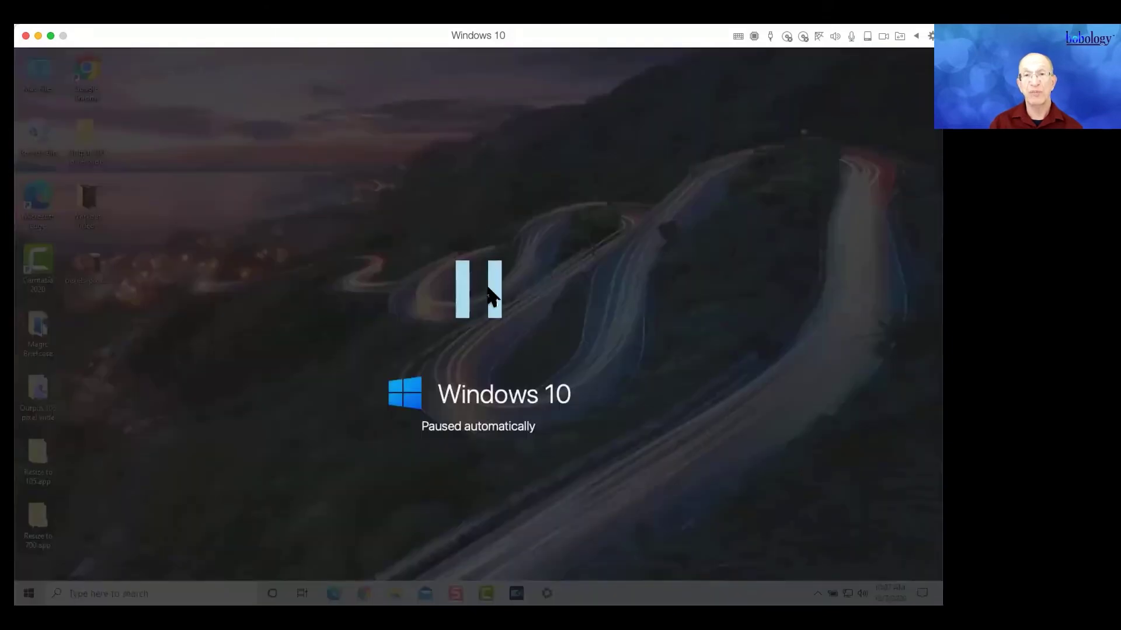
Step: Resume the paused Windows 10 virtual machine and open Windows Settings
left_click(488, 300)
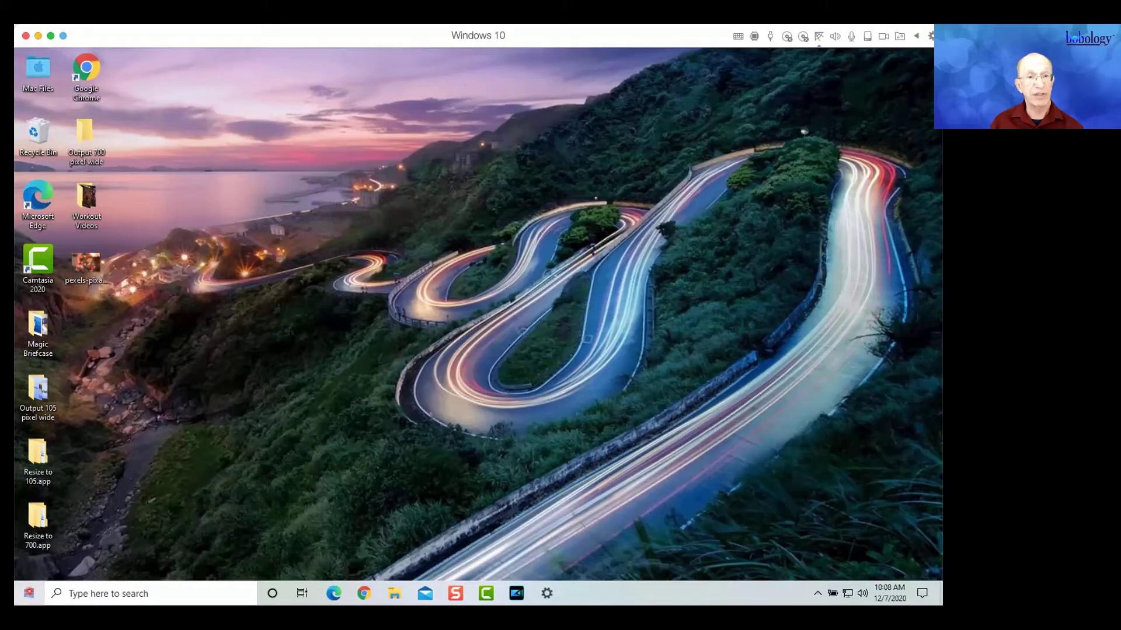
left_click(29, 594)
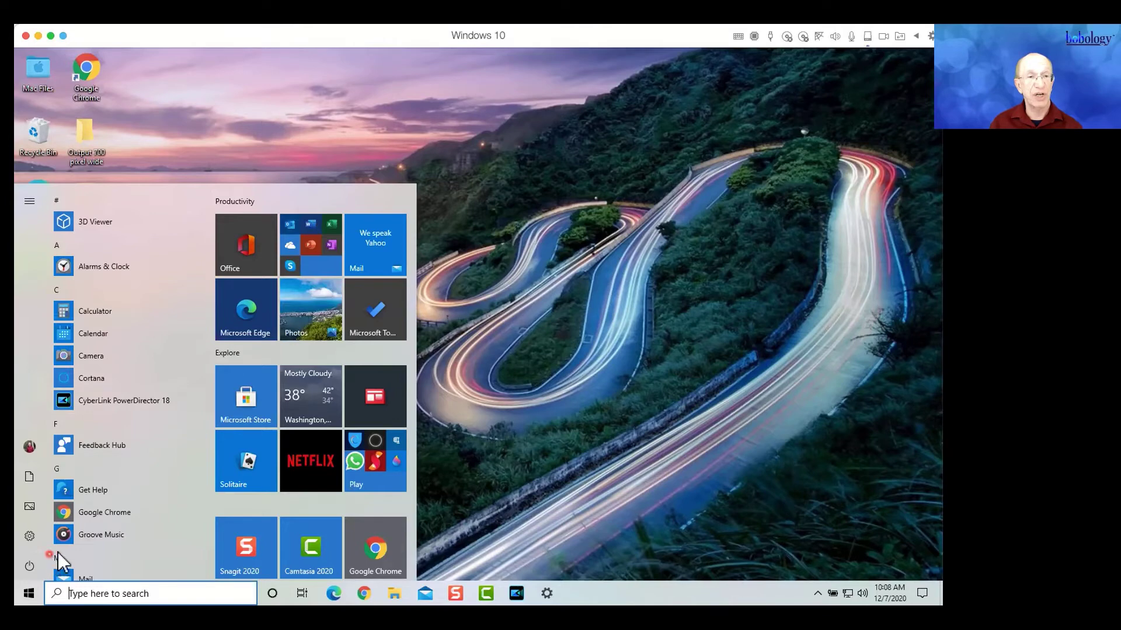
mouse_move(30, 565)
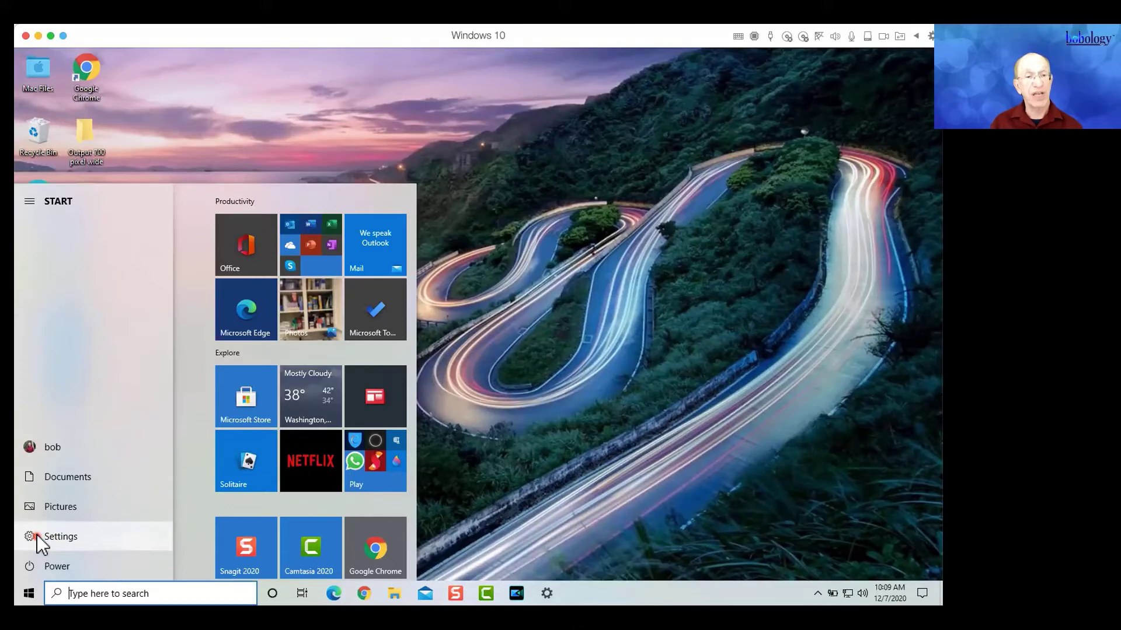
left_click(37, 534)
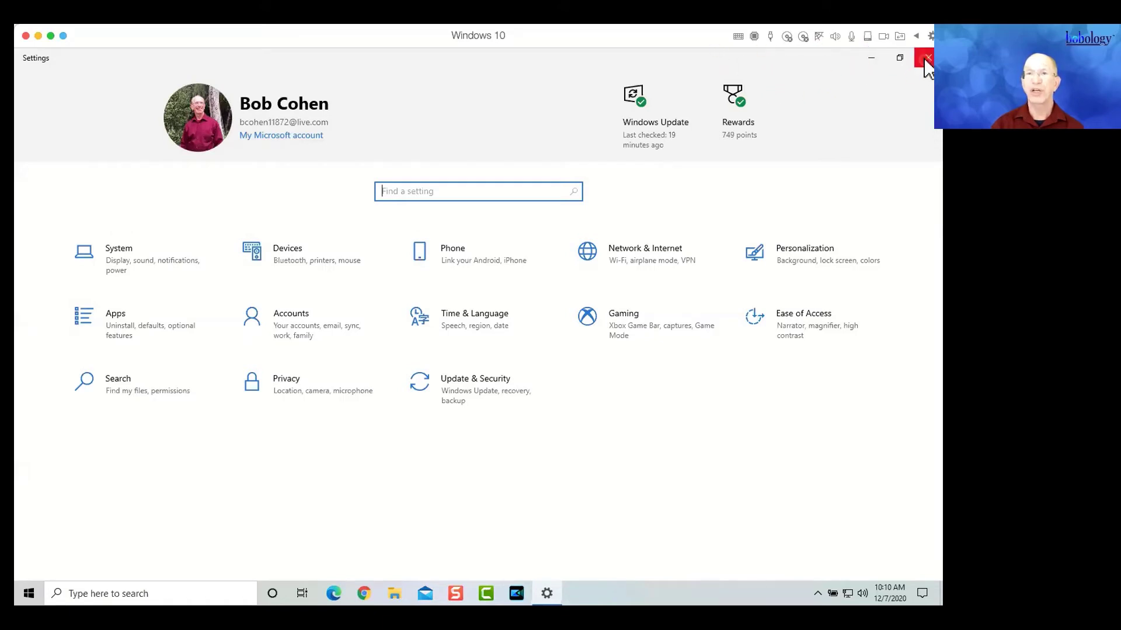
Step: Open the System display settings and look through the color, scale and multiple-display options
left_click(128, 257)
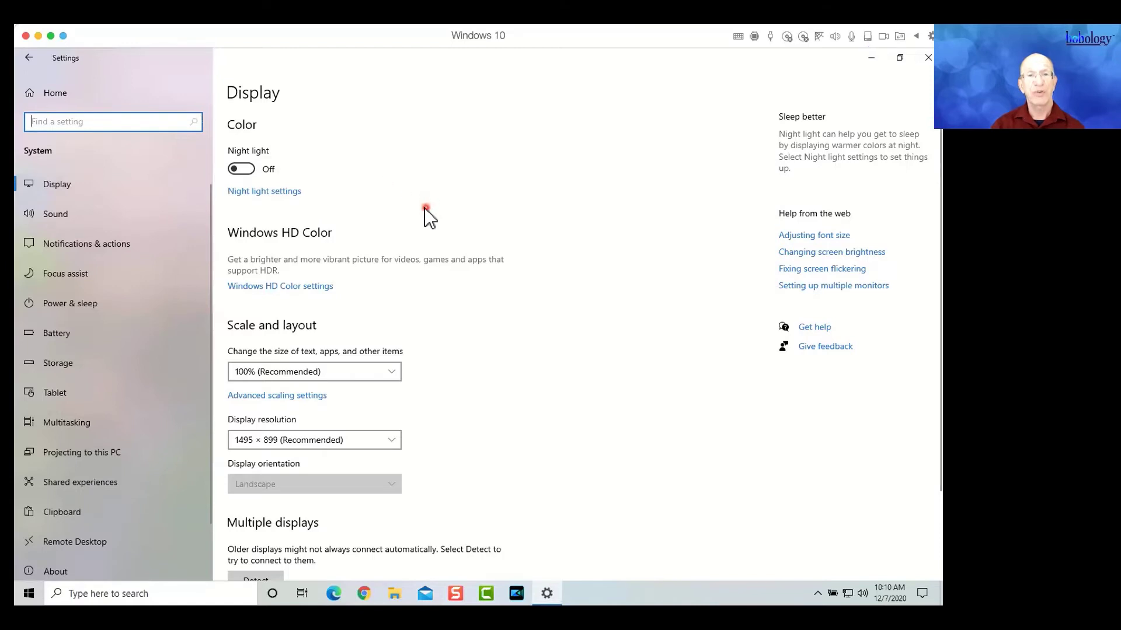
scroll(424, 207, "down", 3)
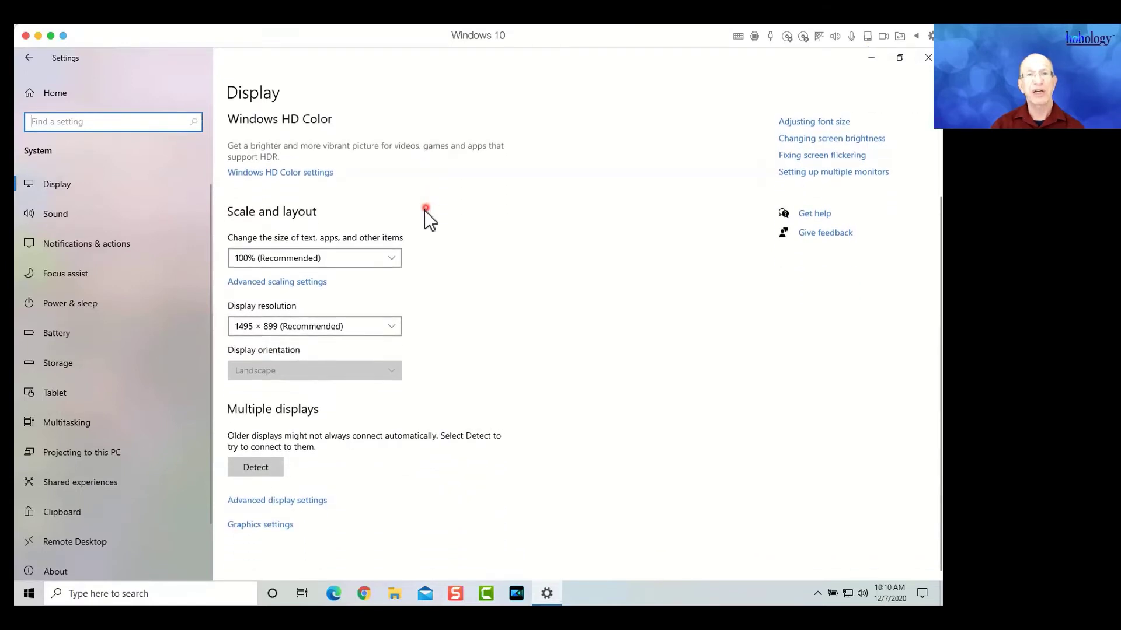
scroll(334, 209, "up", 1)
scroll(334, 217, "up", 2)
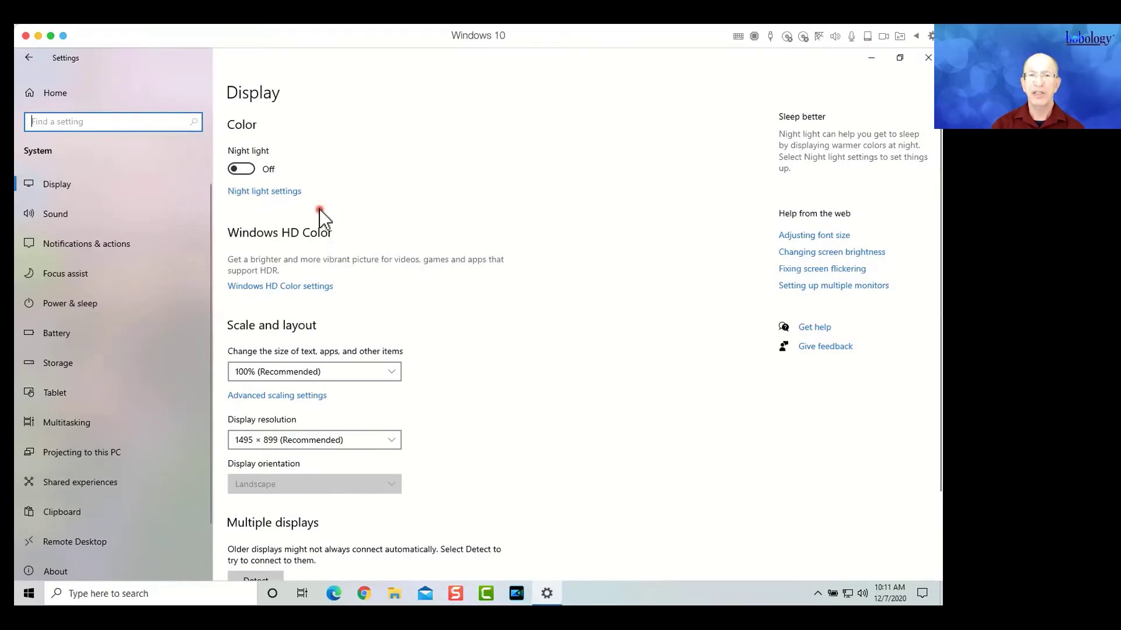
scroll(500, 354, "down", 3)
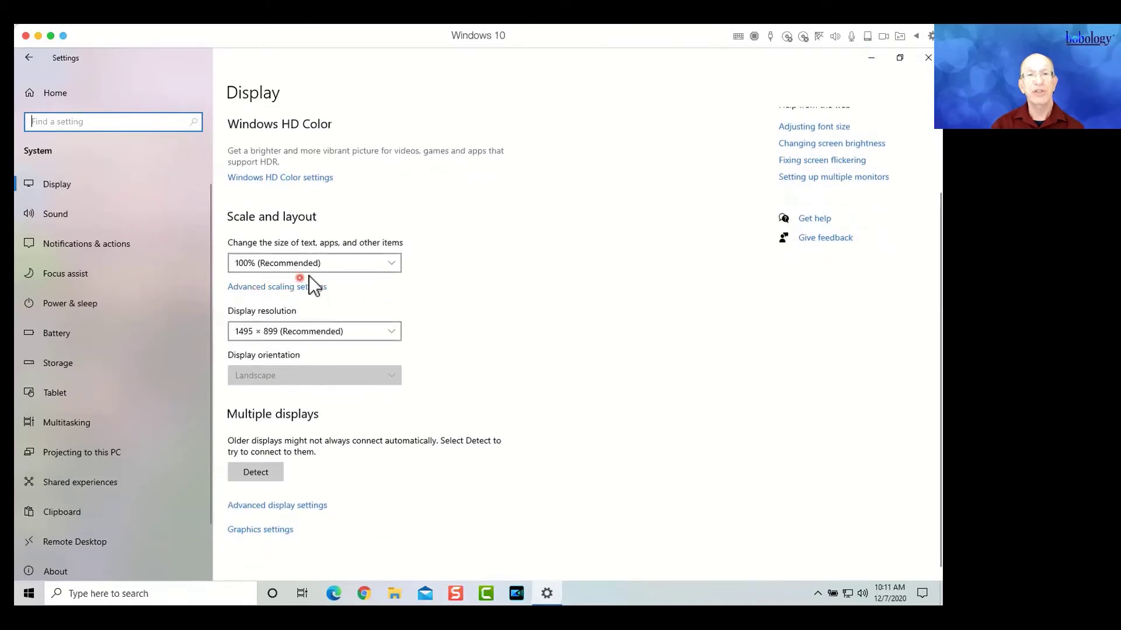
Step: Try scaling text, apps and other items at 125%, and restore the scale to 100% (Recommended)
left_click(390, 263)
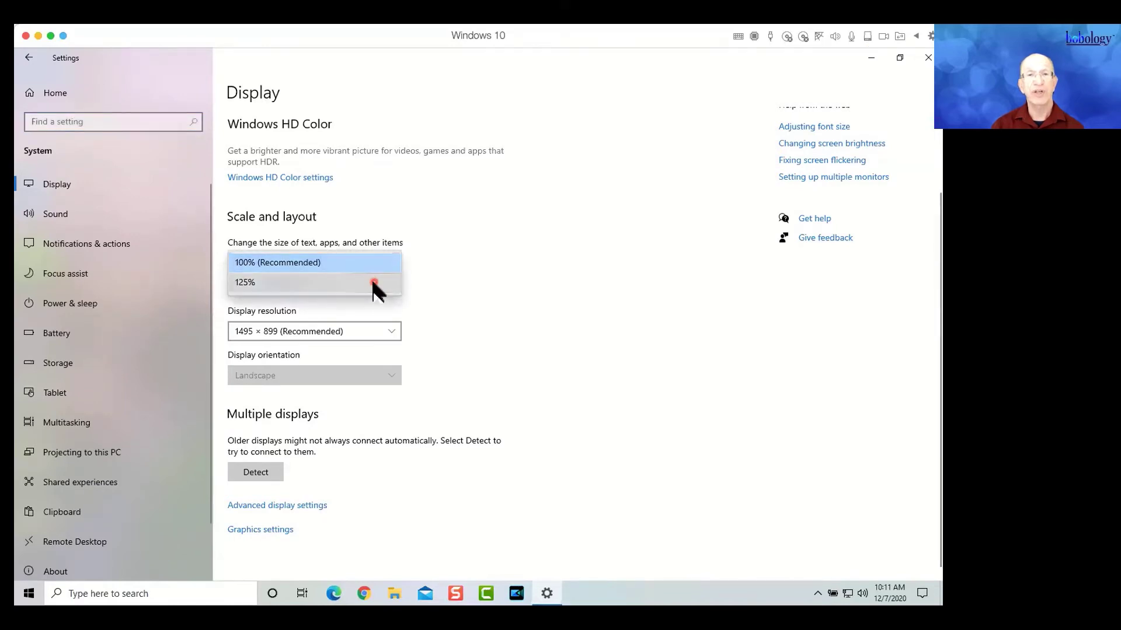
left_click(374, 282)
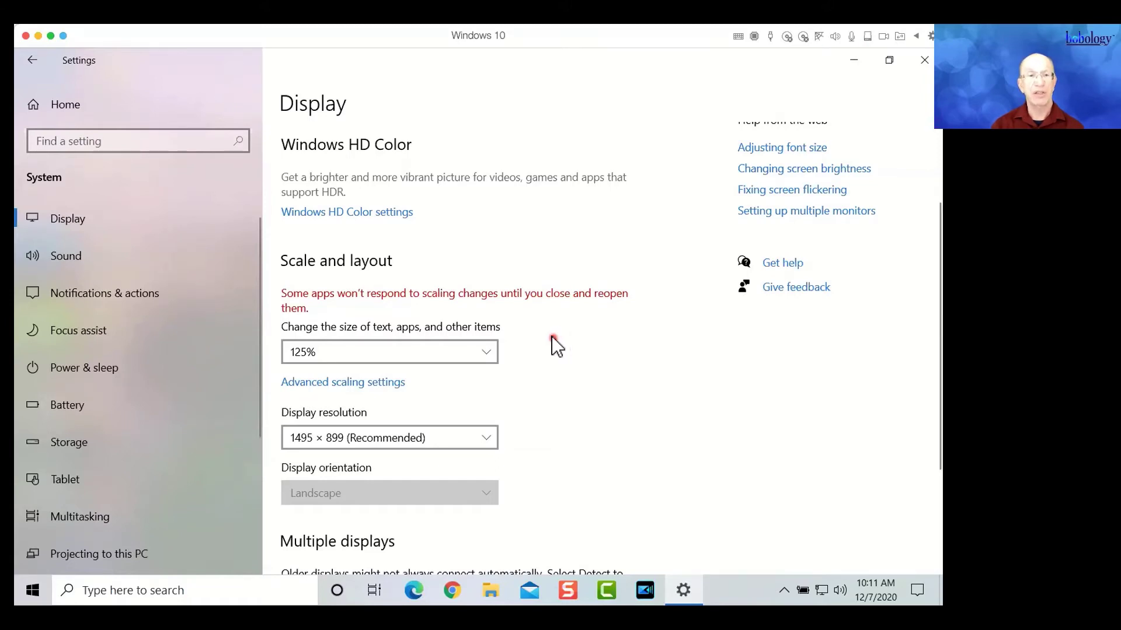
left_click(483, 352)
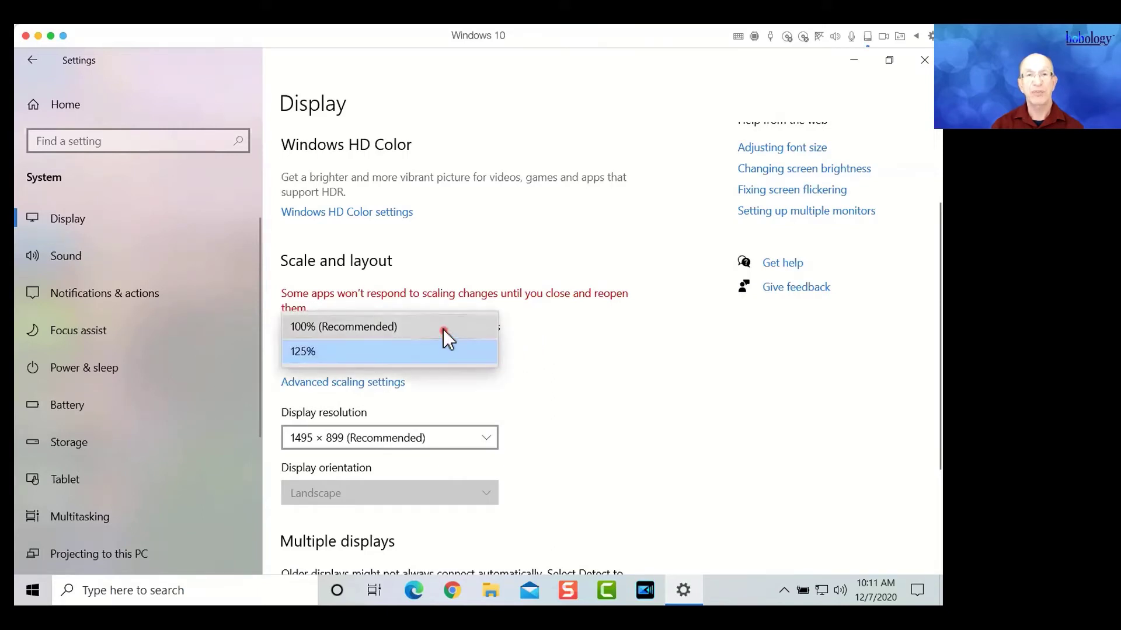
left_click(443, 329)
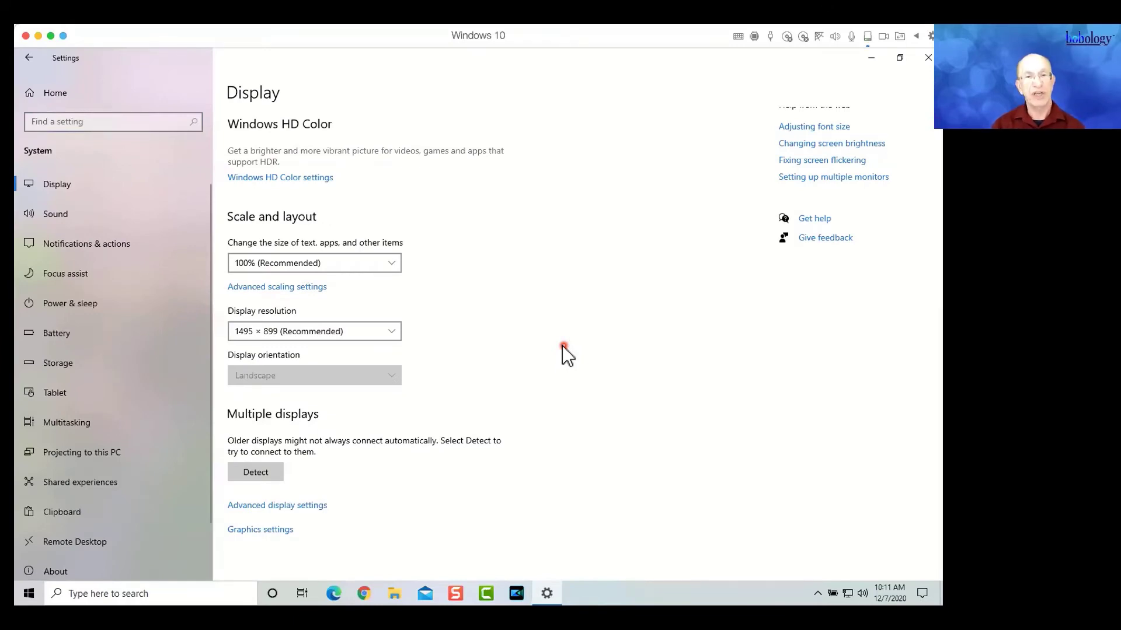
scroll(562, 345, "up", 2)
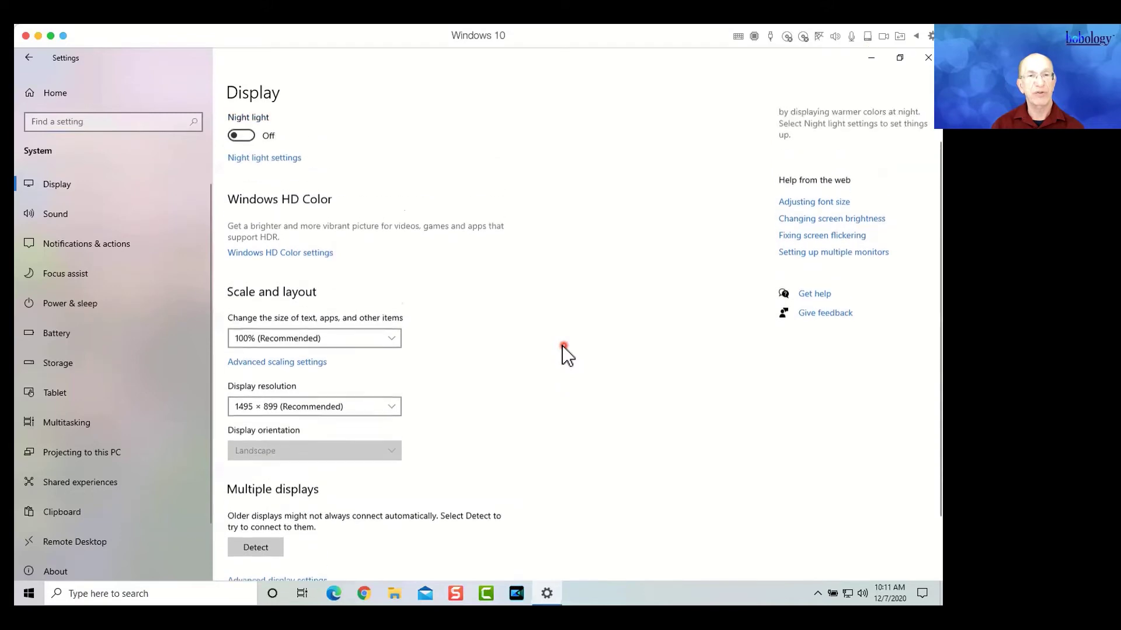
scroll(562, 346, "down", 2)
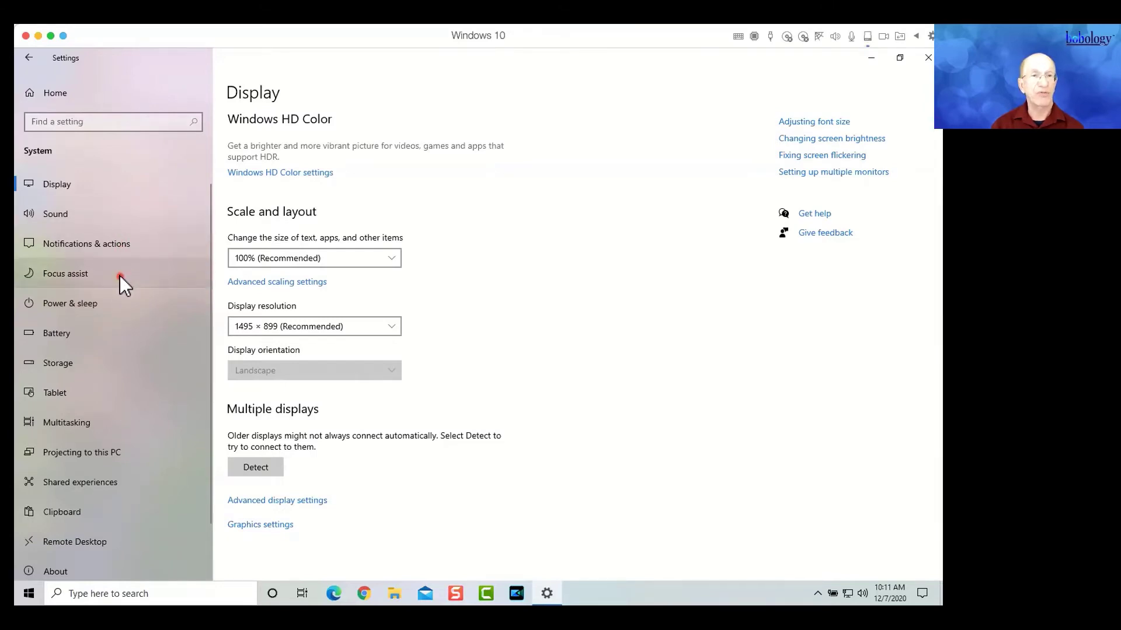
Step: Review the Focus assist and Battery pages of the System settings
left_click(82, 274)
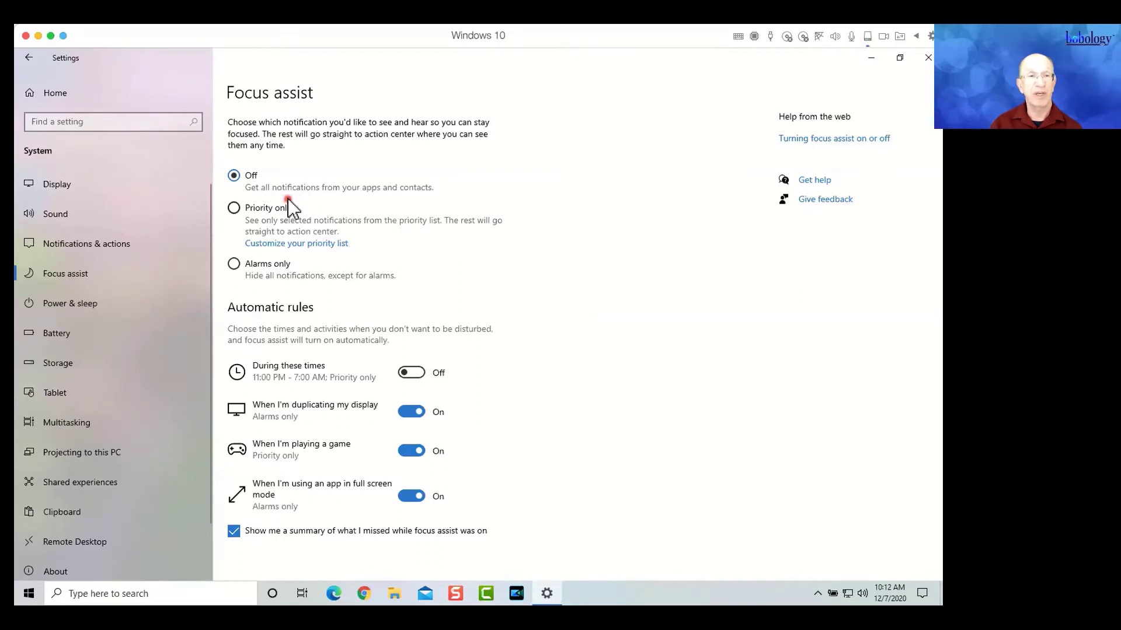
left_click(82, 333)
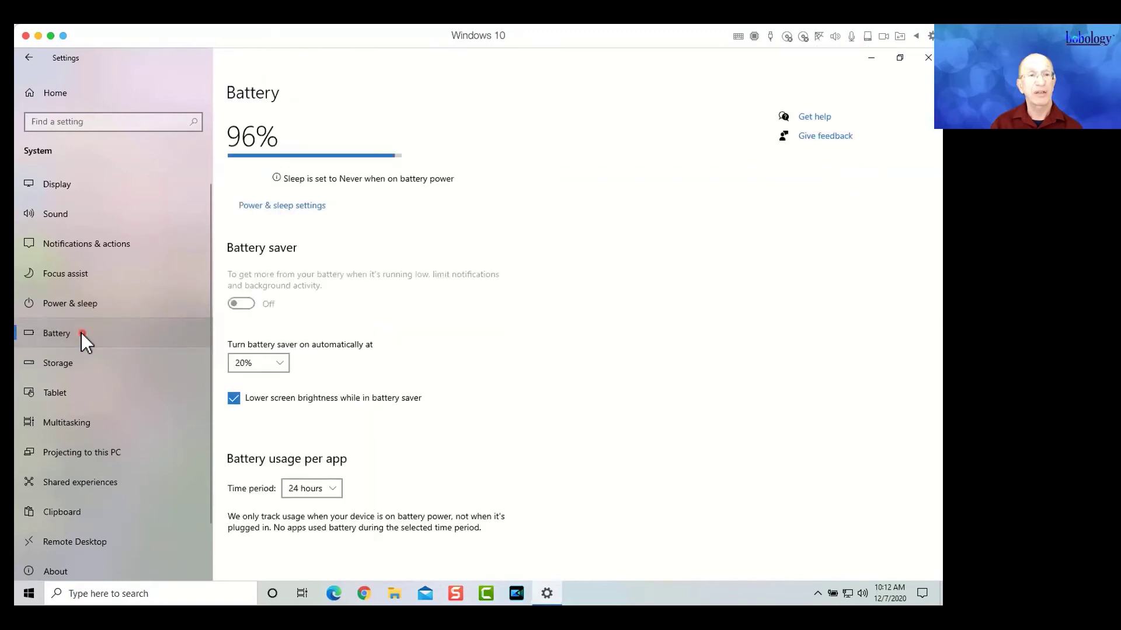
Step: Review the device and Windows specifications on the System About page, and return to the Settings home page
scroll(82, 333, "down", 1)
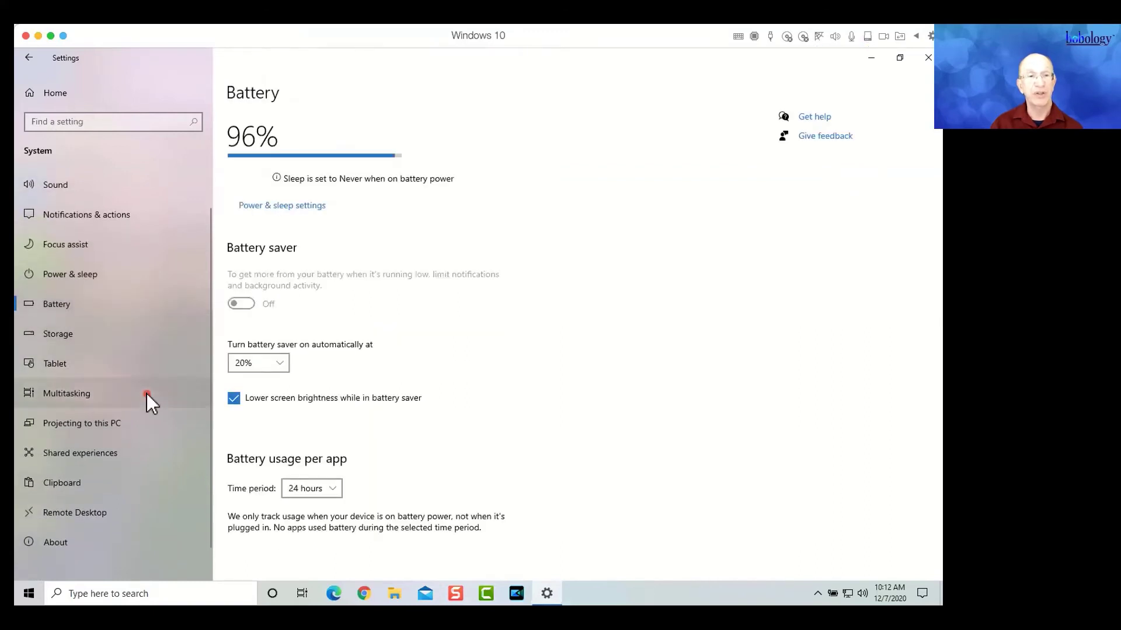
scroll(146, 393, "down", 1)
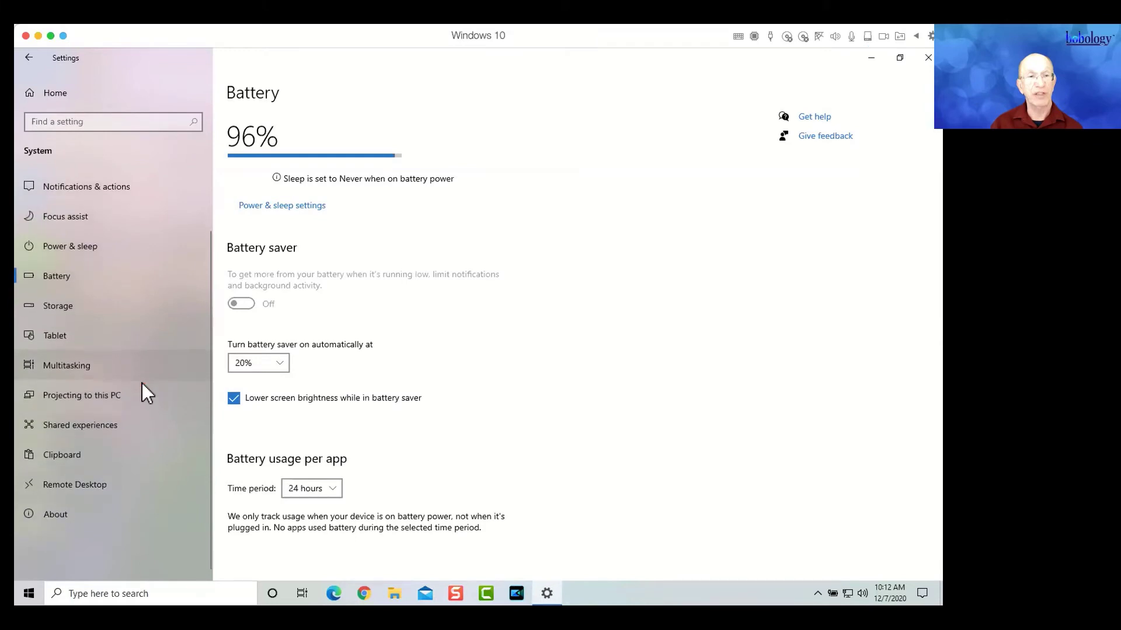
left_click(71, 515)
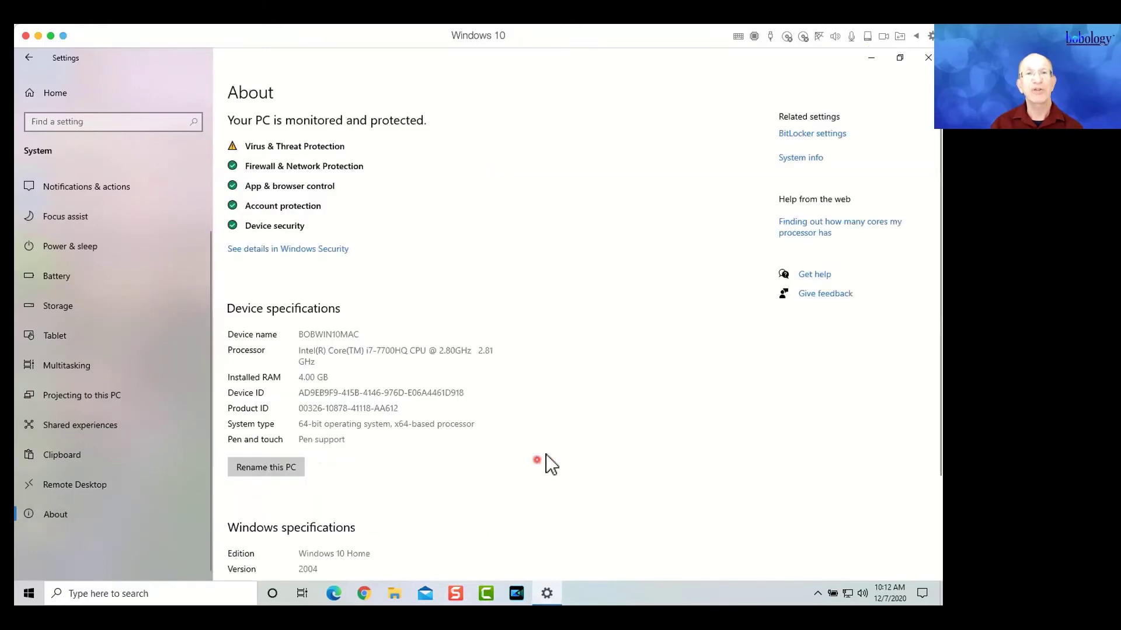
scroll(571, 310, "down", 5)
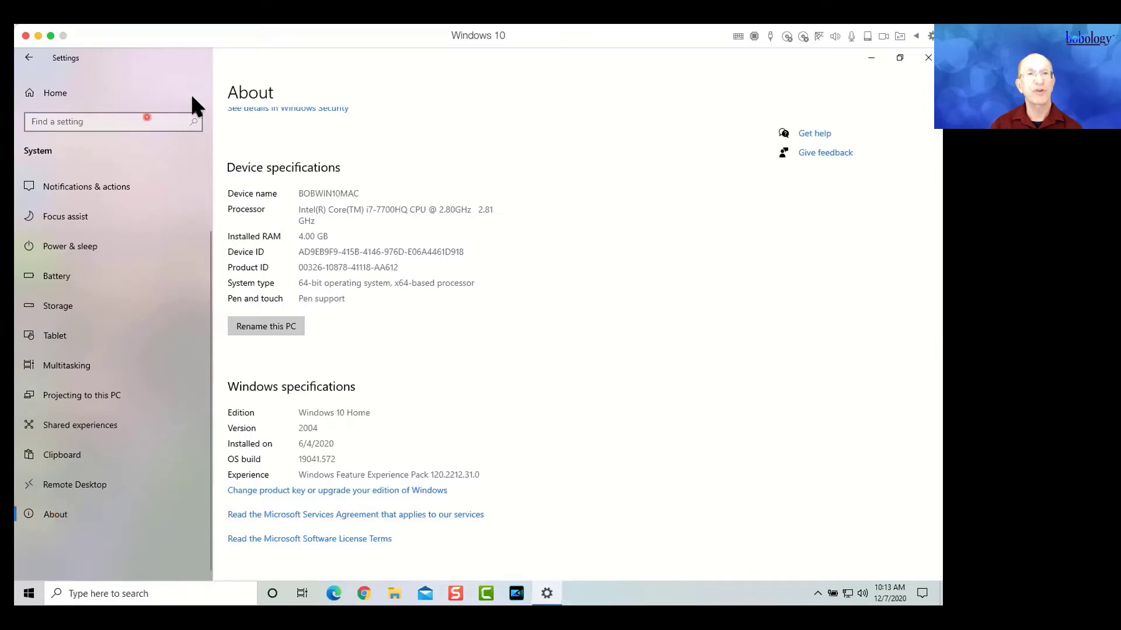
left_click(29, 56)
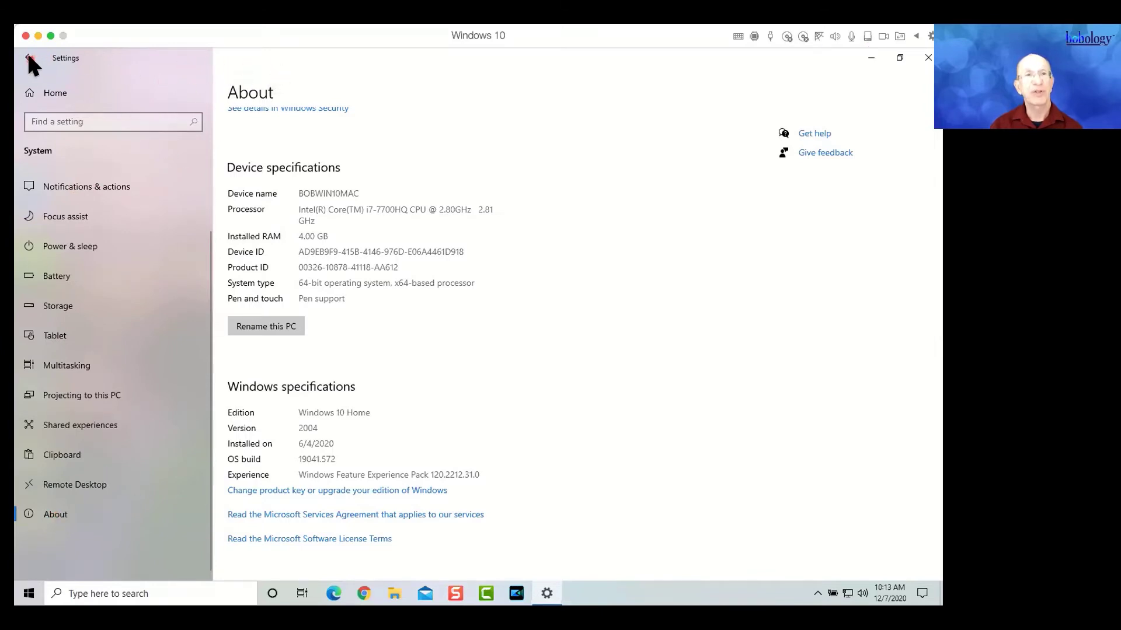
left_click(29, 57)
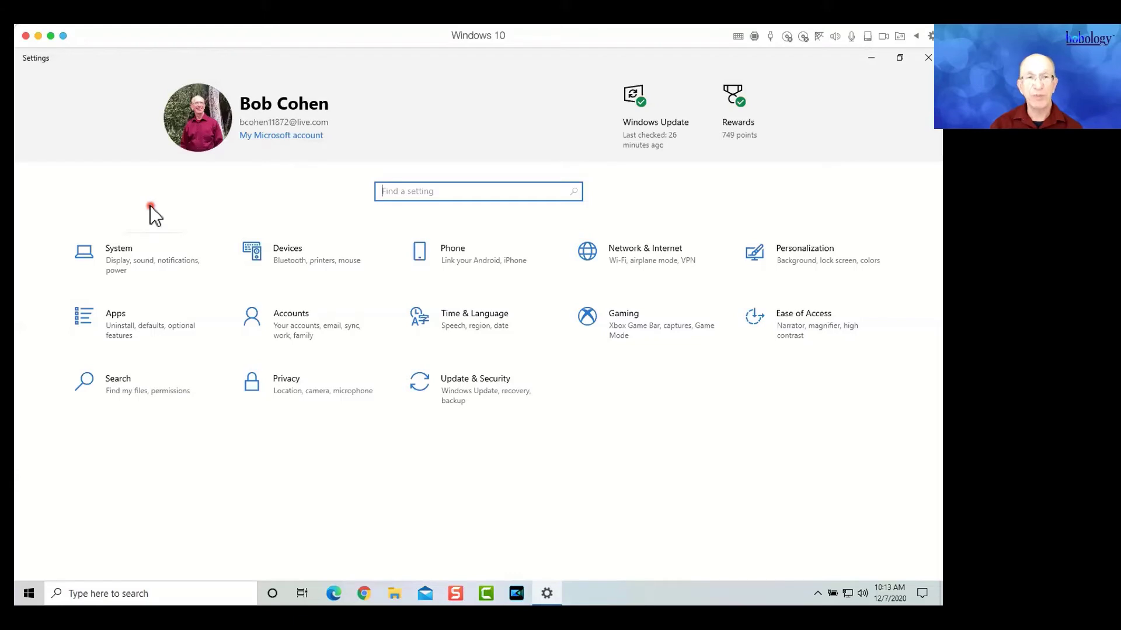
Step: Open the Devices settings and look through the installed printers and scanners
left_click(296, 261)
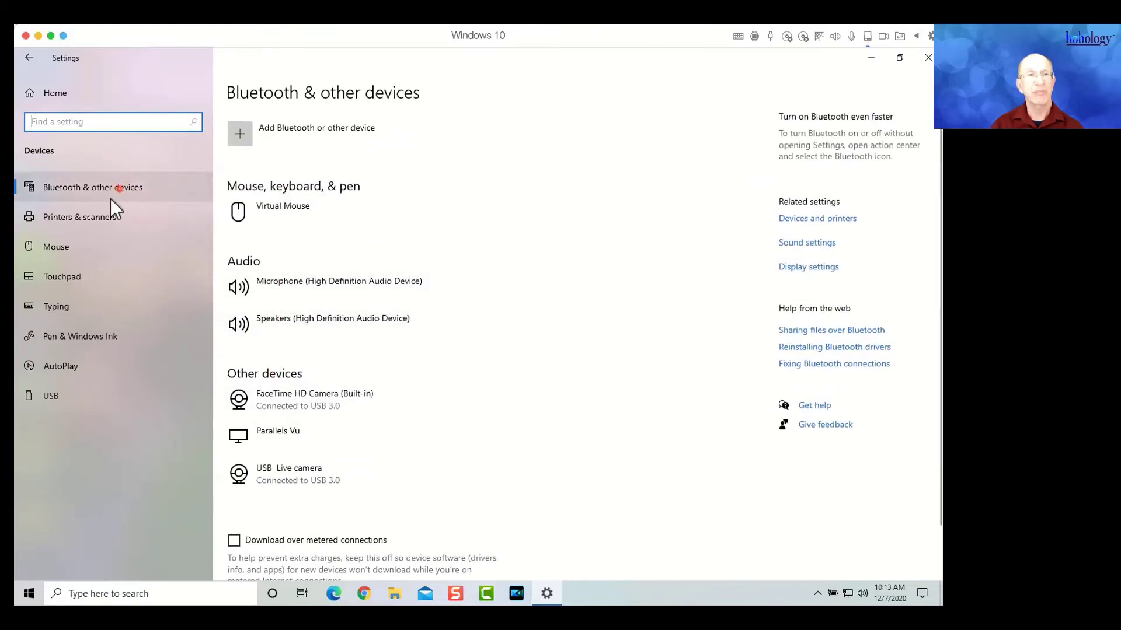
left_click(78, 216)
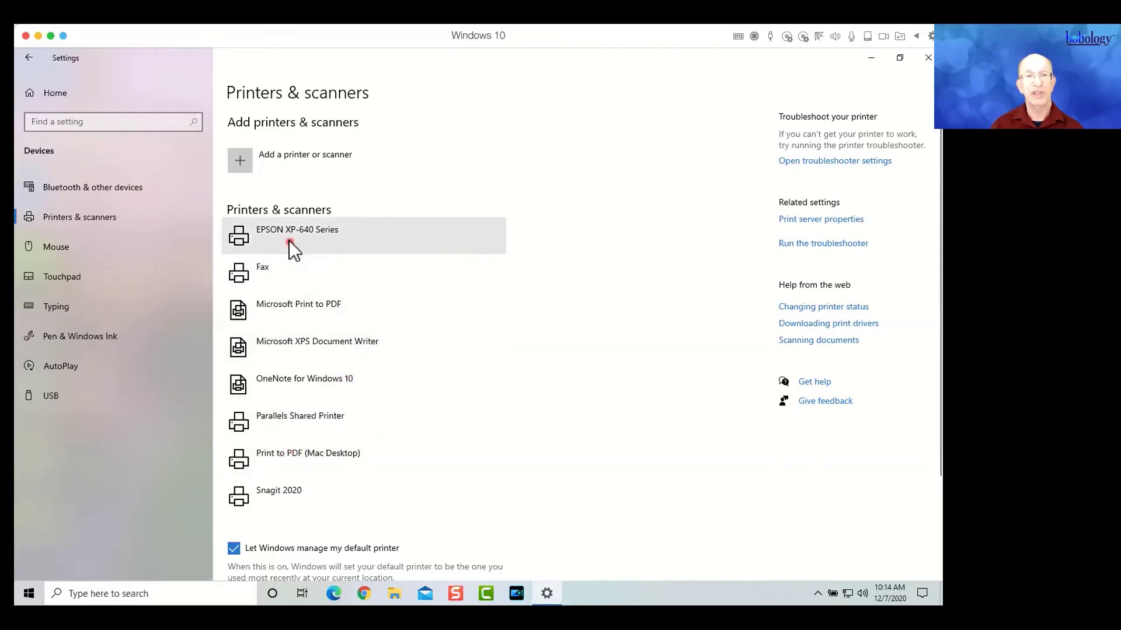
scroll(303, 233, "down", 1)
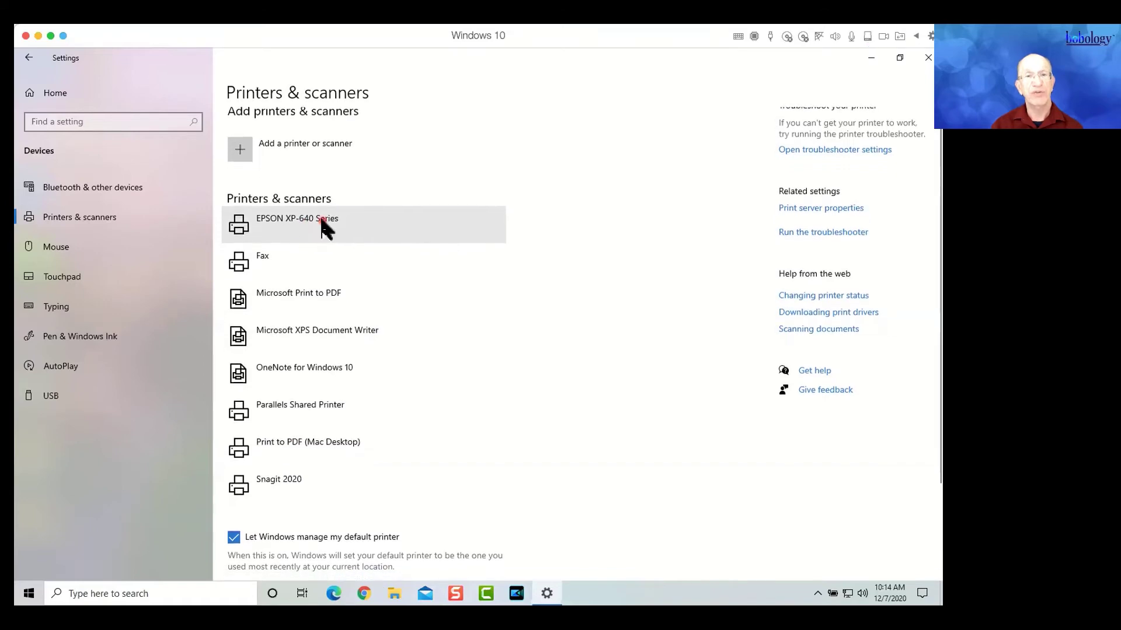
scroll(313, 224, "down", 3)
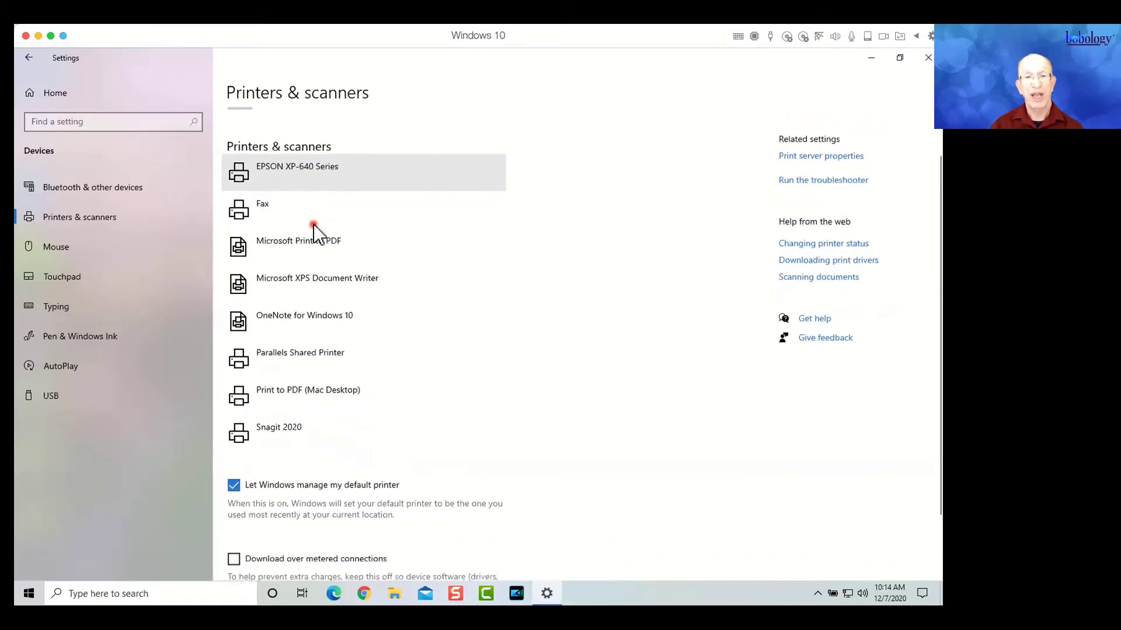
scroll(315, 225, "up", 2)
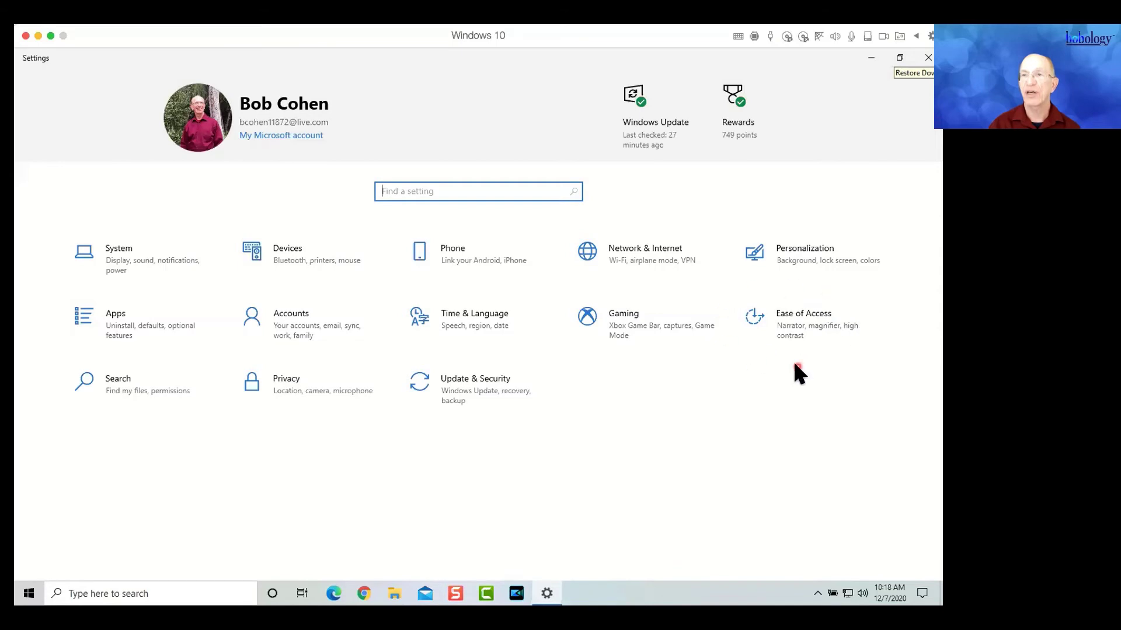
Step: In the Ease of Access display settings, enlarge the text to about one third of the size range and apply it
left_click(804, 328)
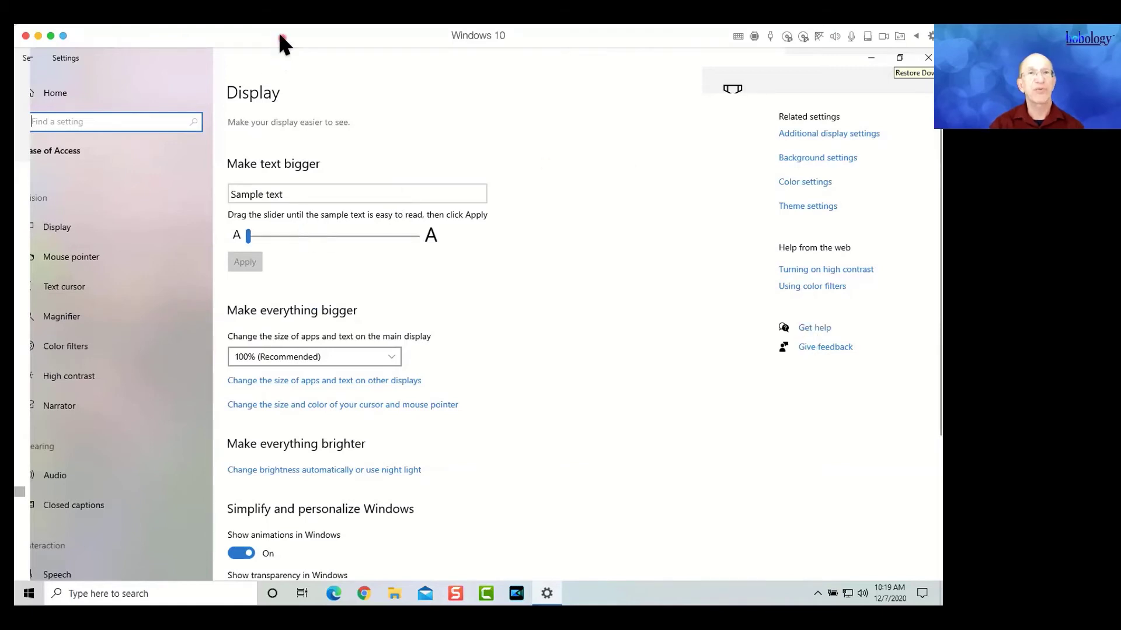
left_click(248, 235)
left_click_drag(248, 236, 309, 240)
left_click(254, 268)
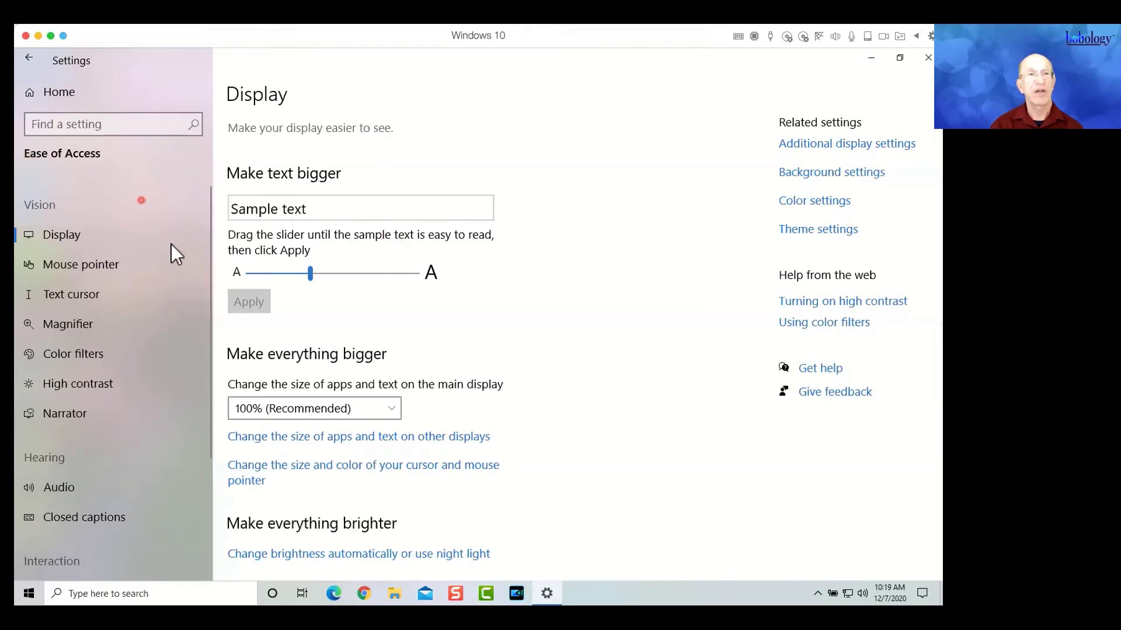
Step: Open the Ease of Access mouse pointer settings and try out the pointer size, leaving it at the smallest
left_click(80, 265)
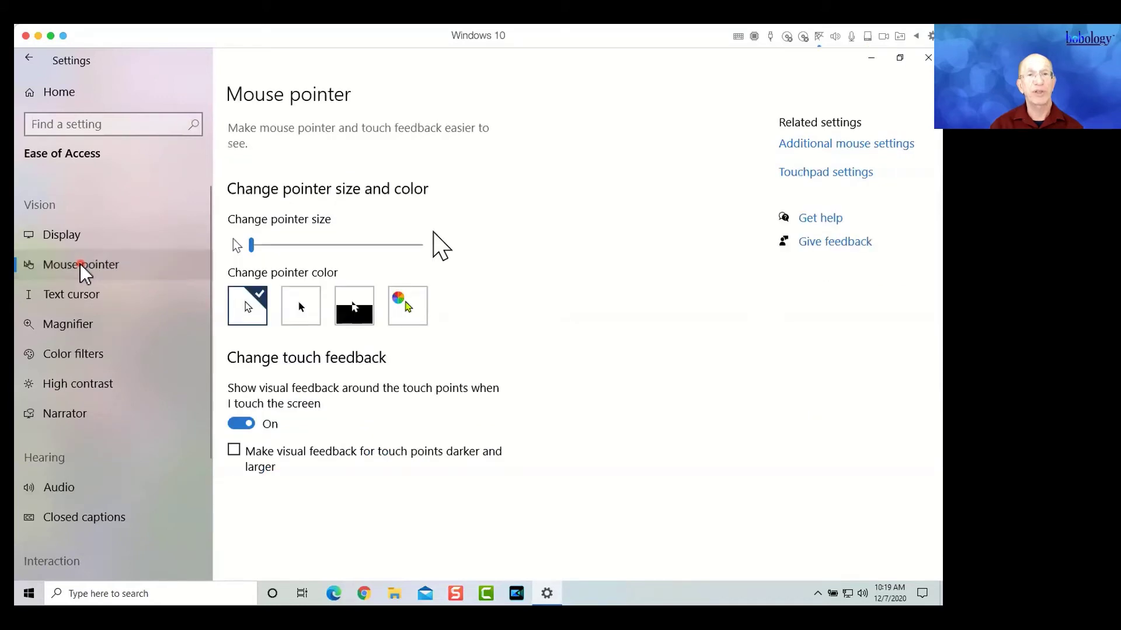
left_click(252, 249)
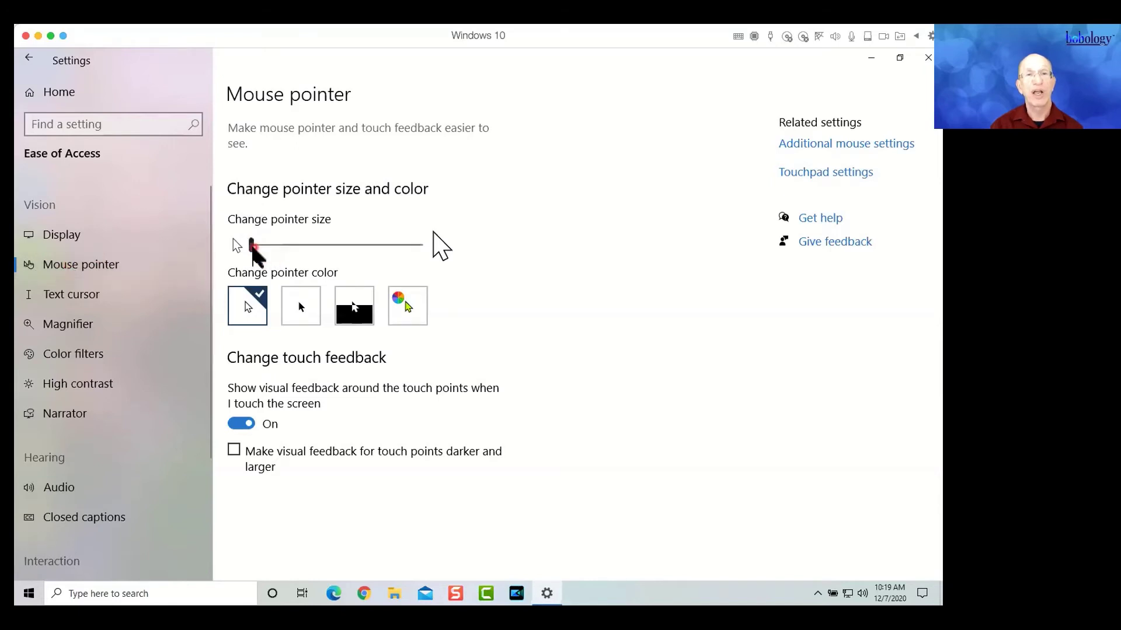
mouse_move(252, 247)
left_mouse_down()
mouse_move(304, 246)
mouse_move(247, 253)
left_mouse_up()
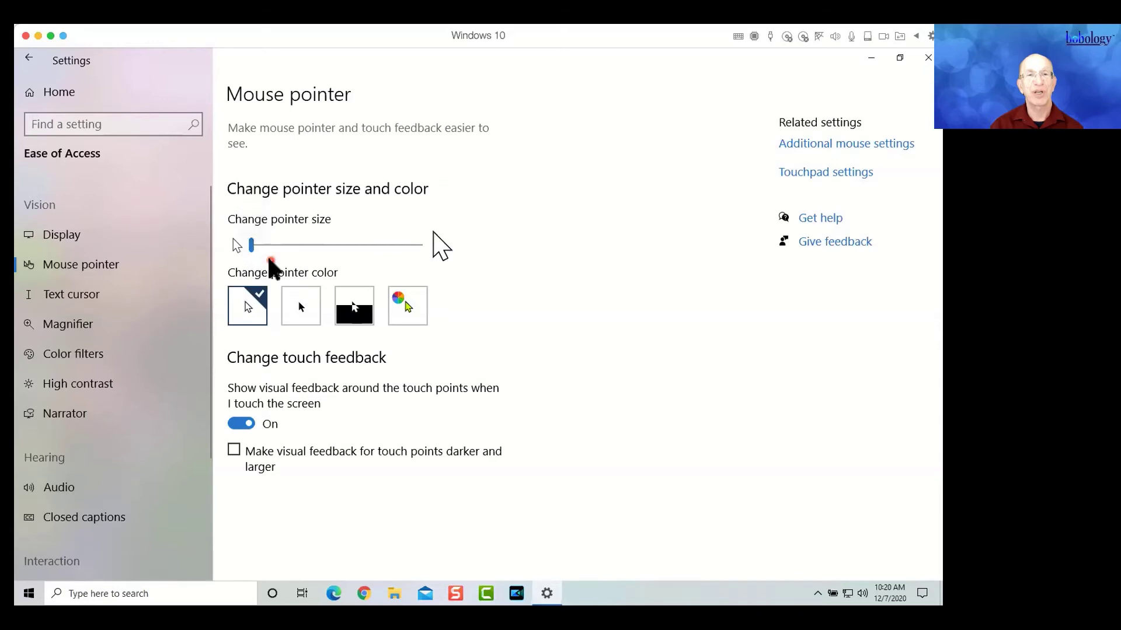
Step: Switch the mouse pointer to a custom color and choose the suggested magenta pink
left_click(259, 310)
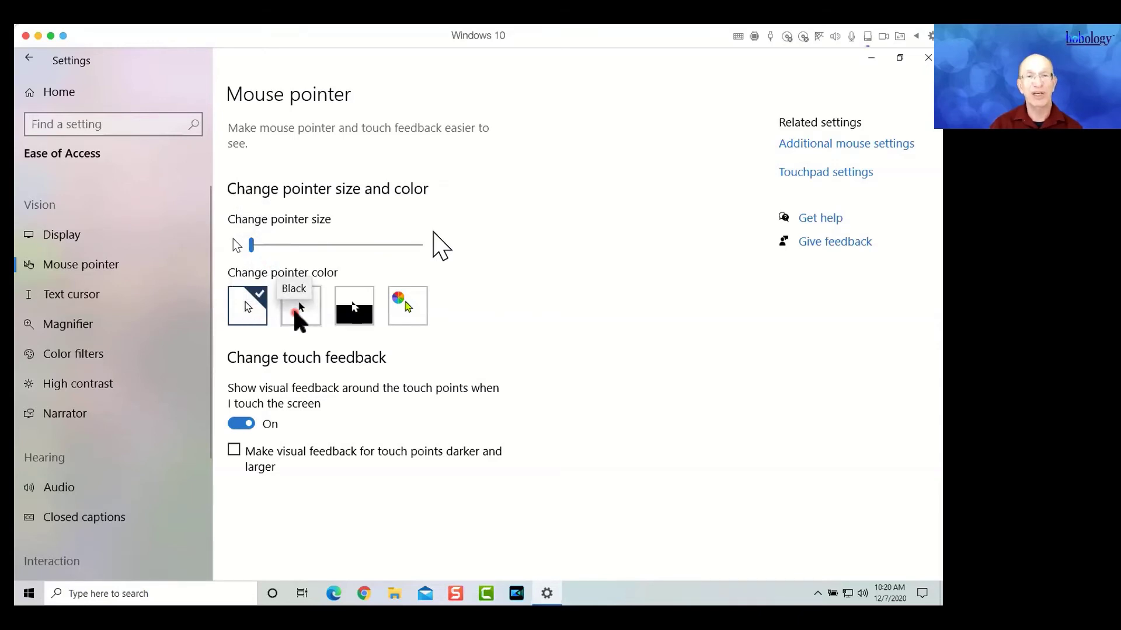
left_click(404, 308)
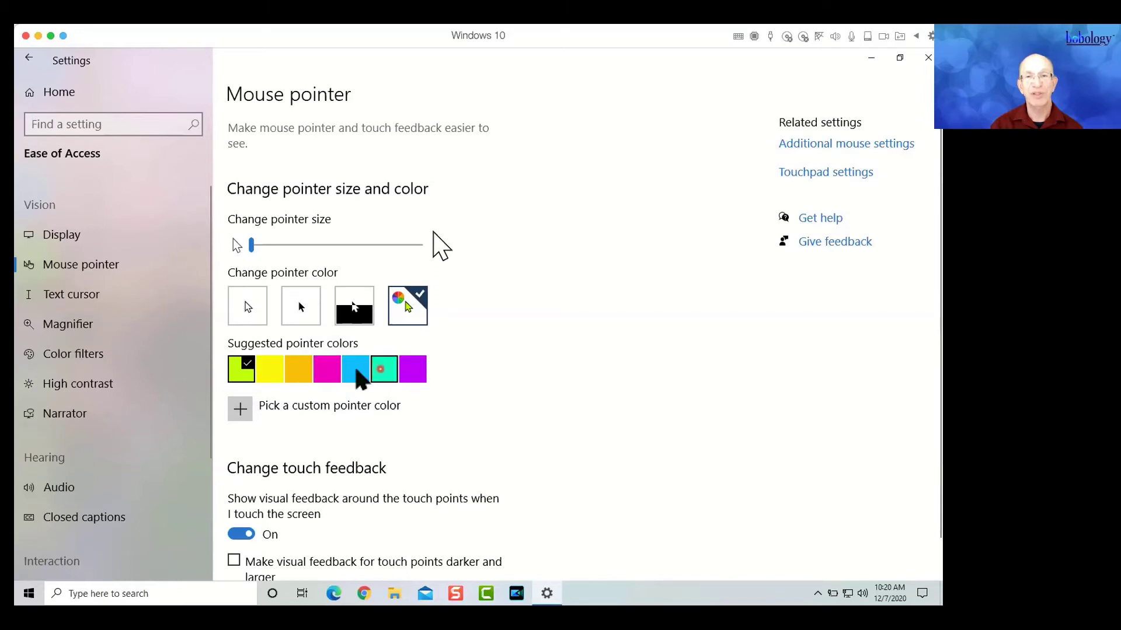
left_click(331, 374)
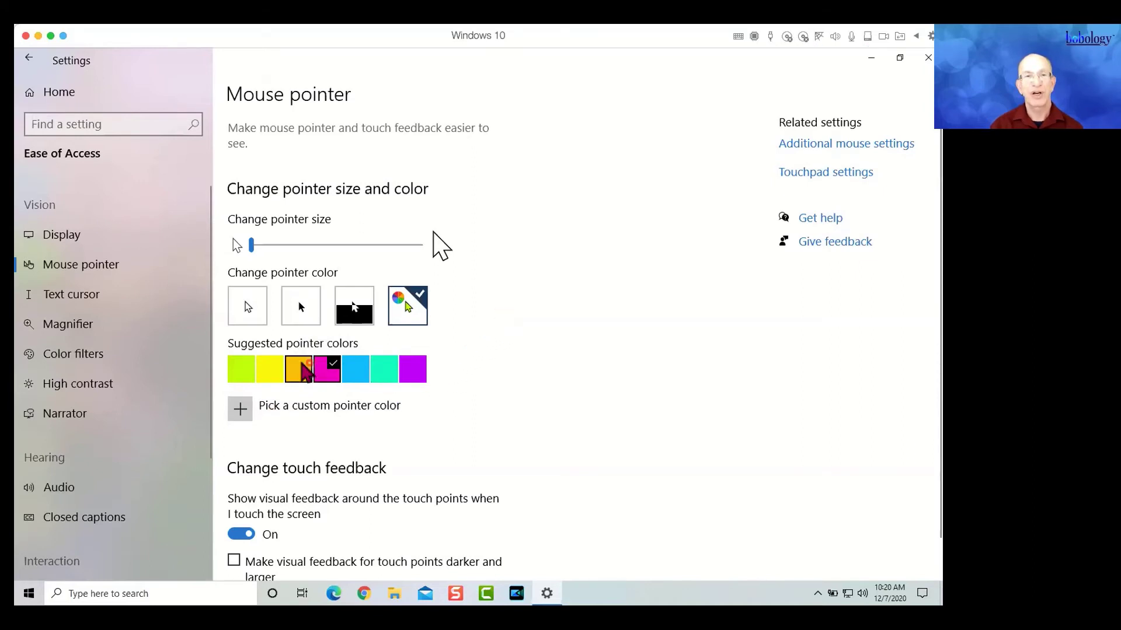
Step: Try out several of the suggested pointer colors, including gold and turquoise, ending on purple
left_click(300, 365)
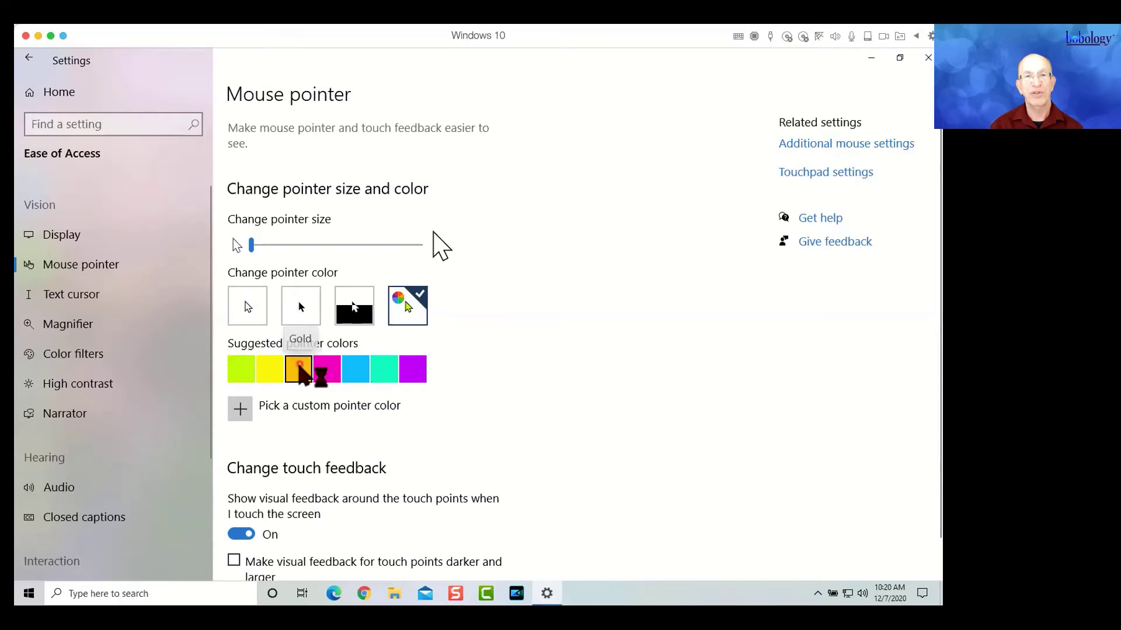
left_click(267, 370)
left_click(356, 372)
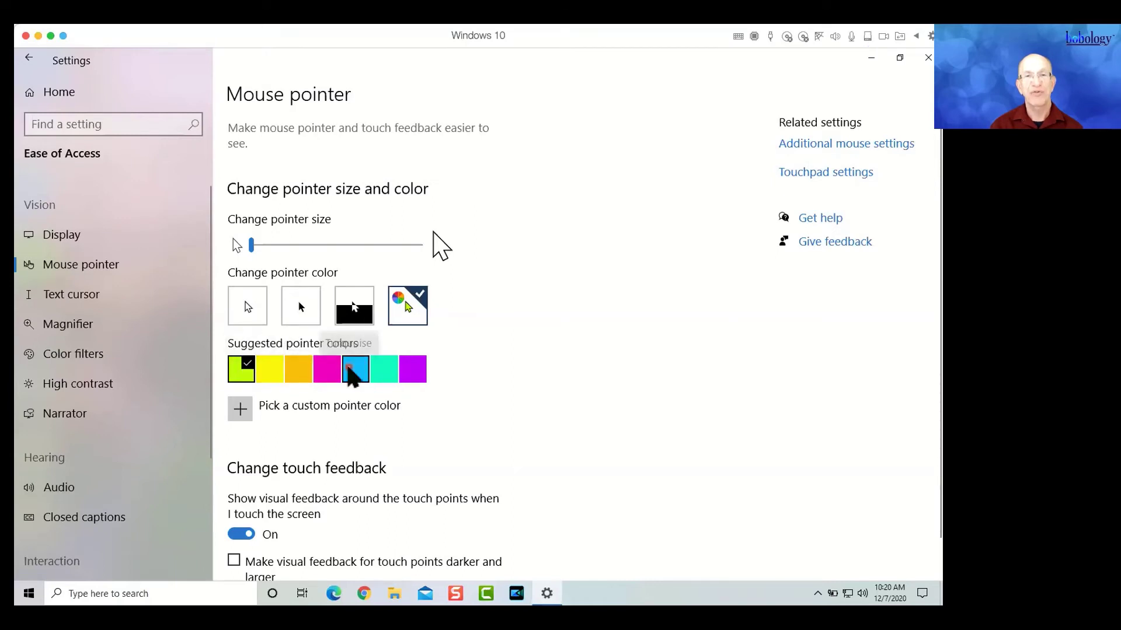
left_click(412, 376)
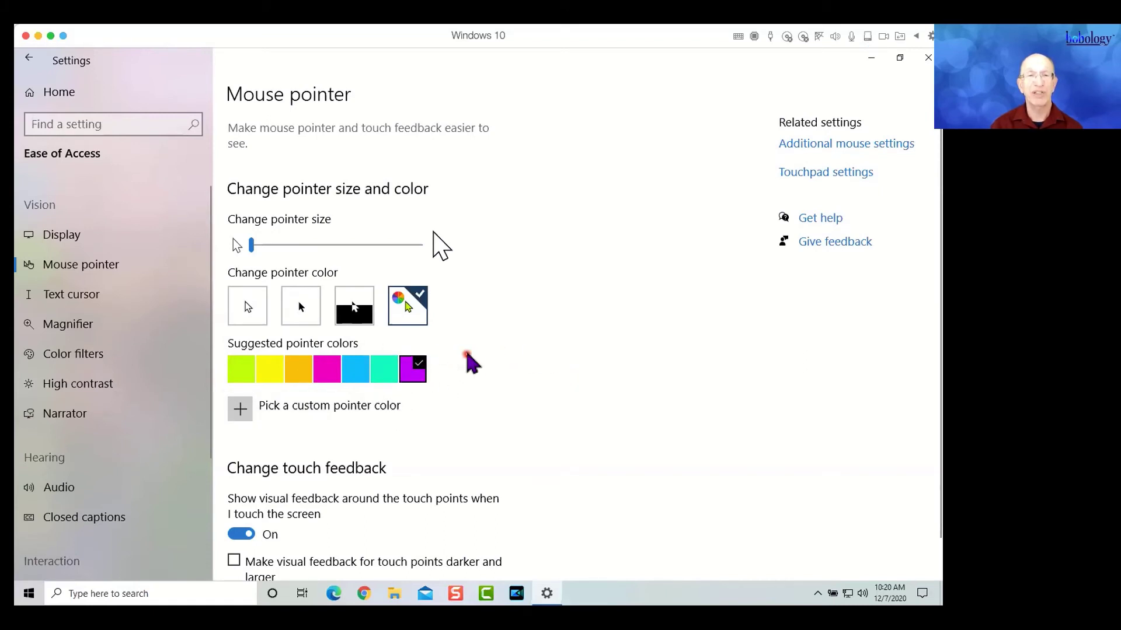
Step: Try out the white, black and inverted mouse pointer styles, ending on white
left_click(254, 308)
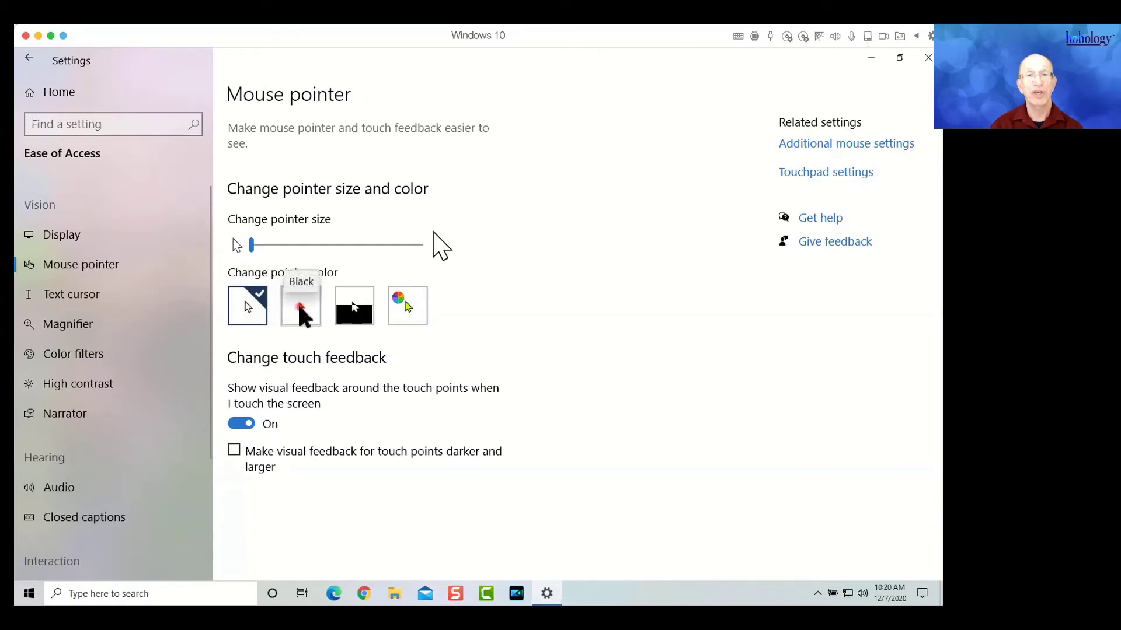
left_click(300, 306)
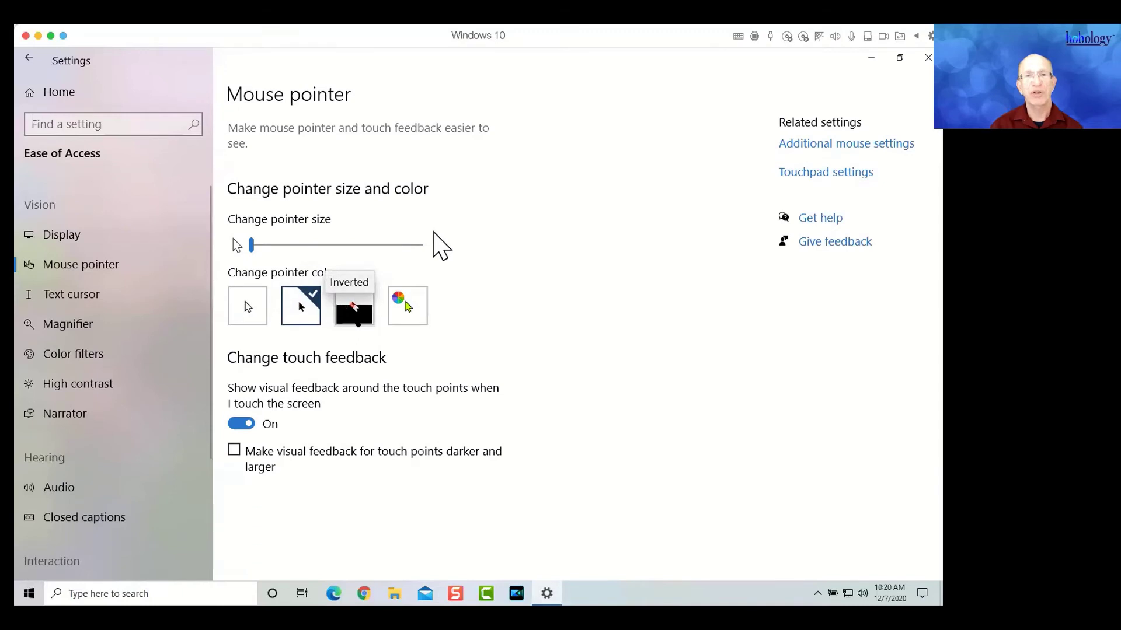
left_click(351, 305)
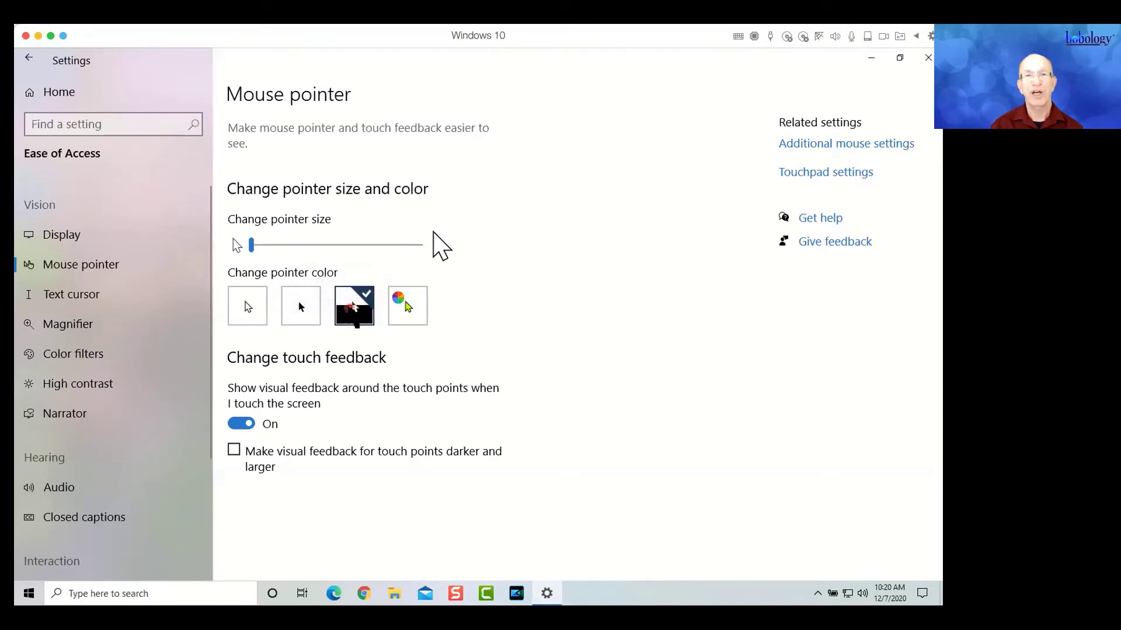
left_click(247, 309)
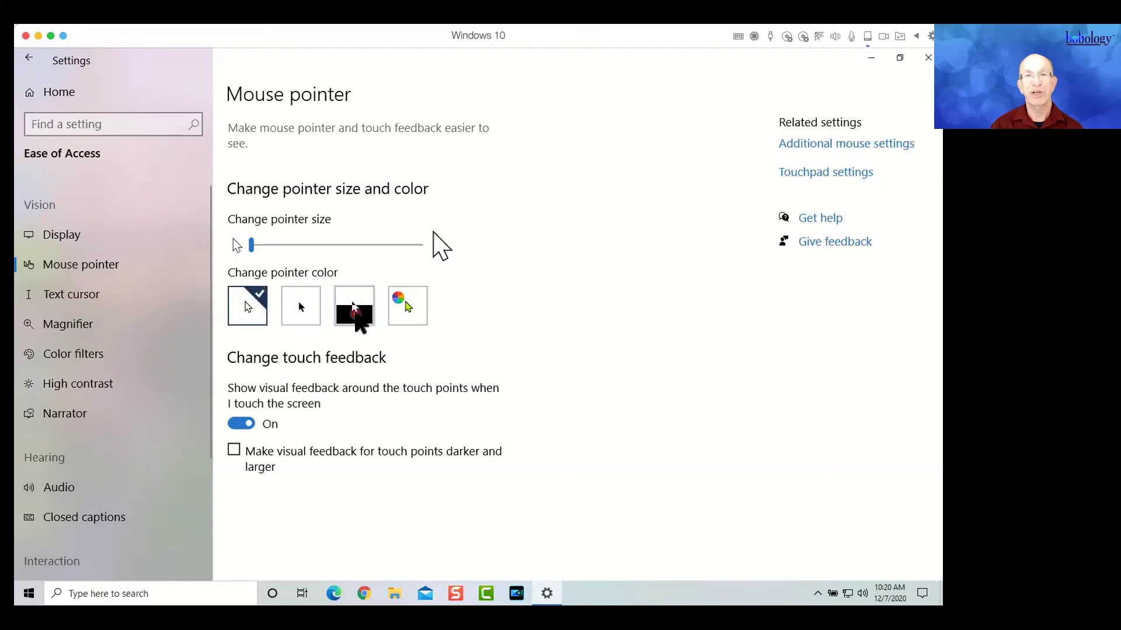
Step: Switch the mouse pointer to the custom style and pick a bright green as its custom color
left_click(400, 302)
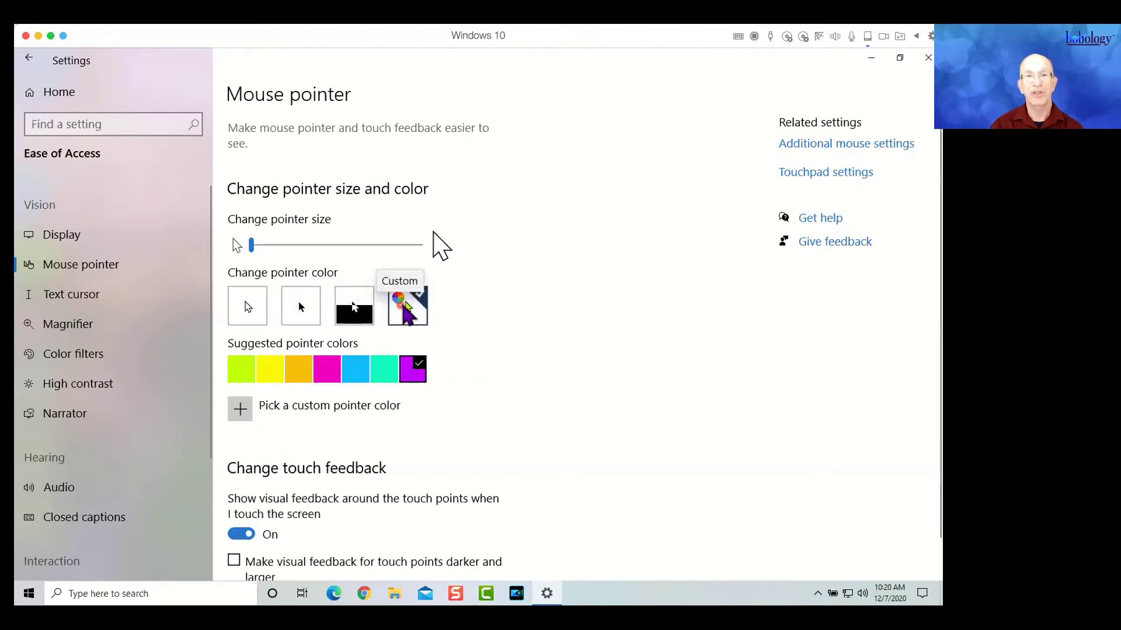
left_click(241, 410)
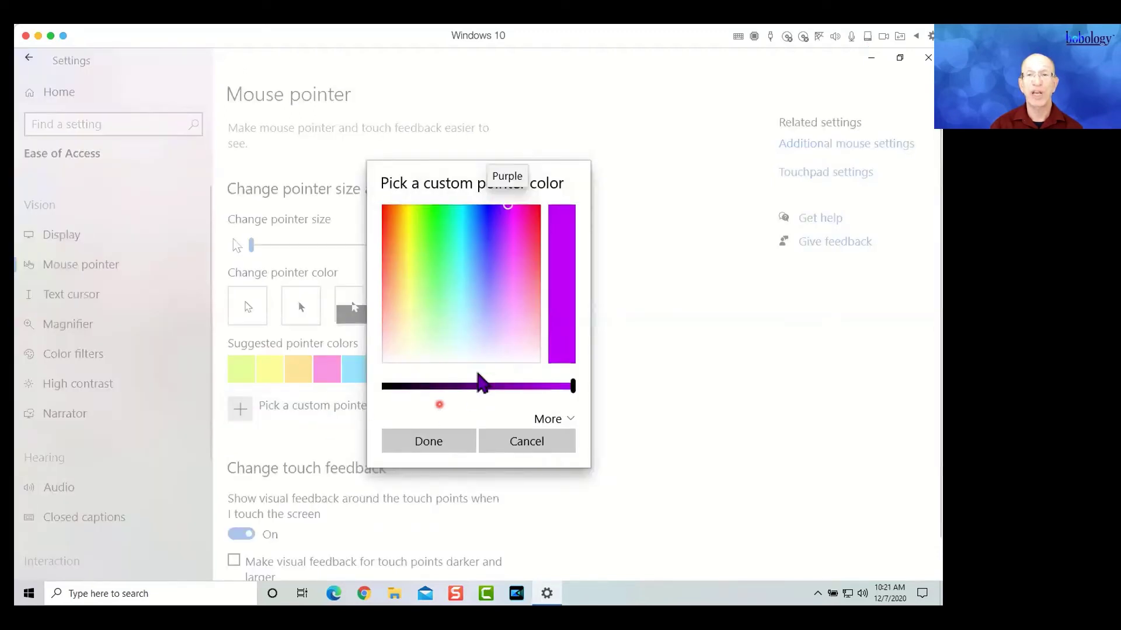
left_click(433, 213)
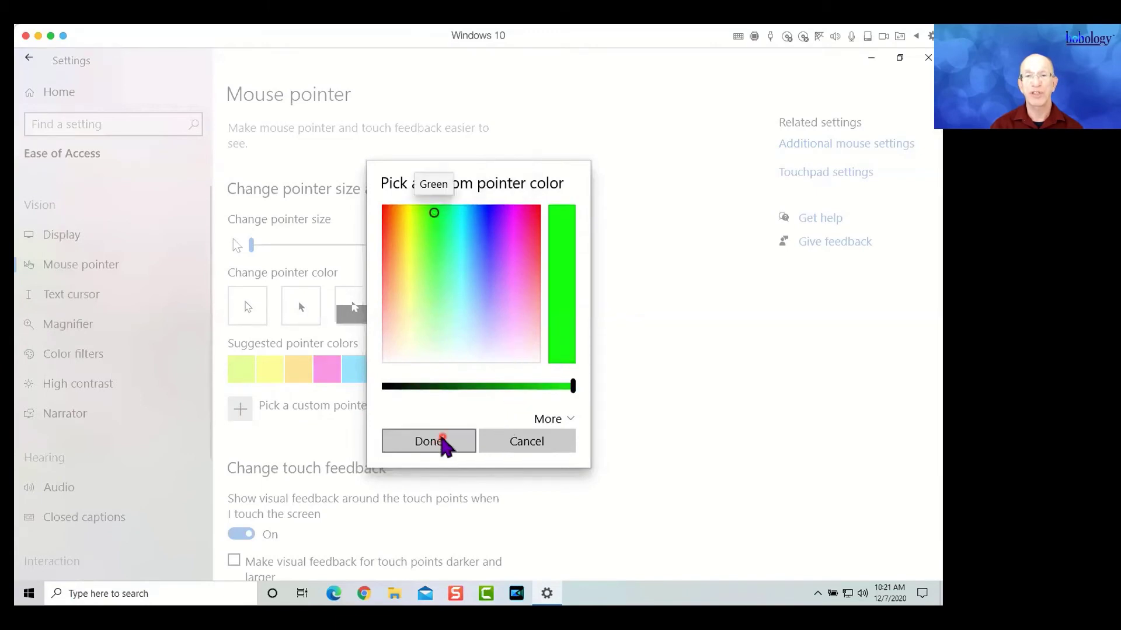
left_click(445, 446)
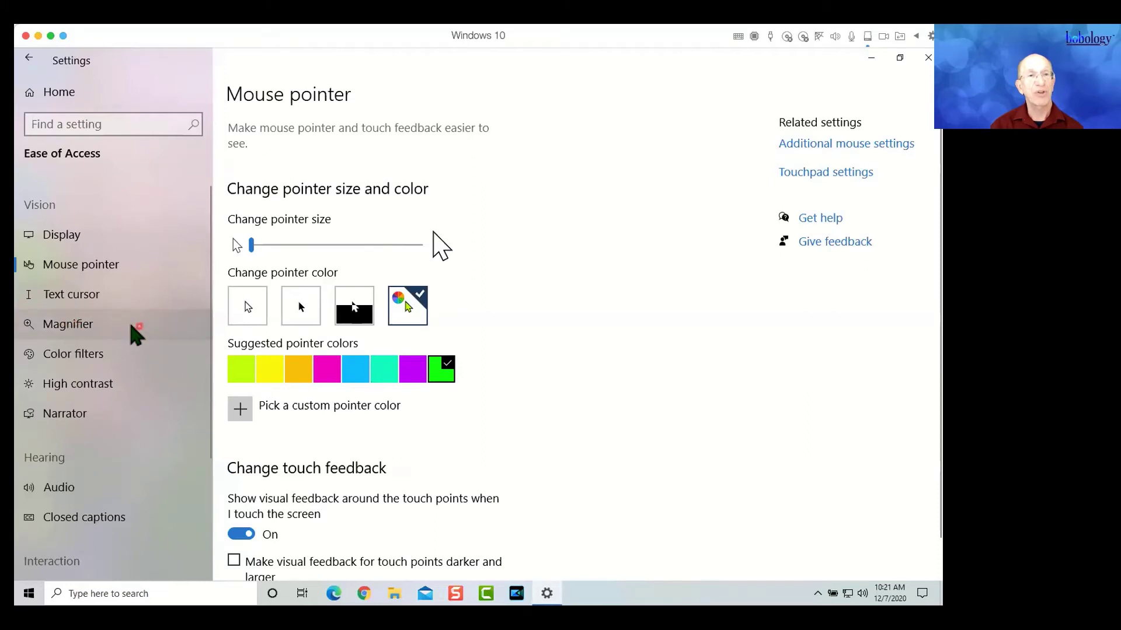
Step: Open the text cursor settings and examine the controls for the indicator size and the cursor thickness
left_click(89, 297)
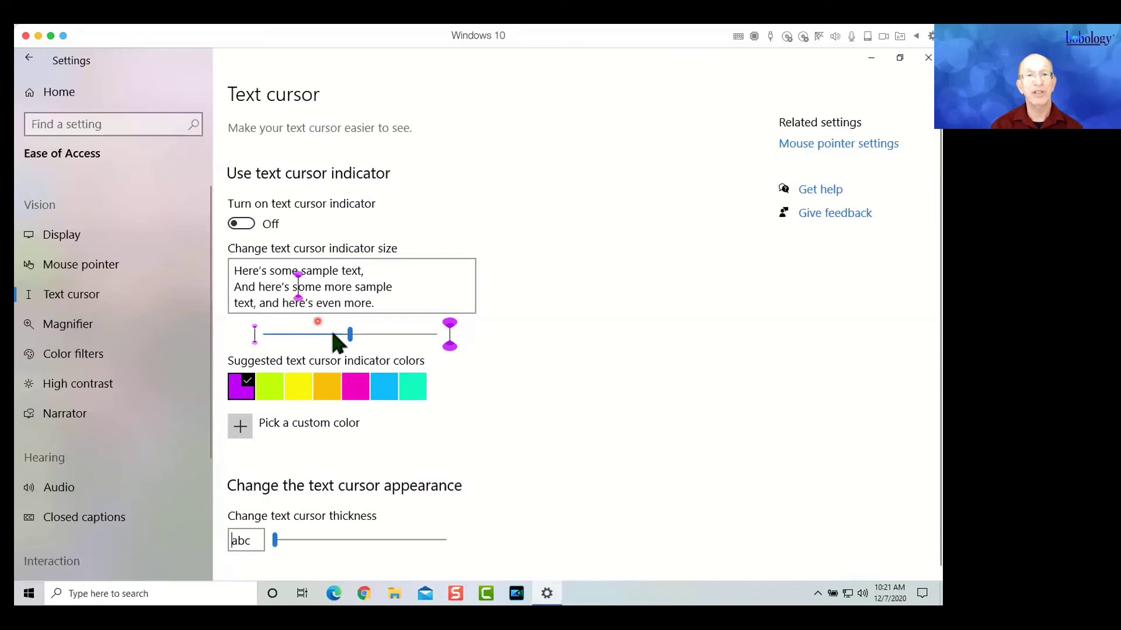
mouse_move(346, 340)
left_mouse_down()
mouse_move(295, 344)
mouse_move(363, 340)
mouse_move(350, 341)
left_mouse_up()
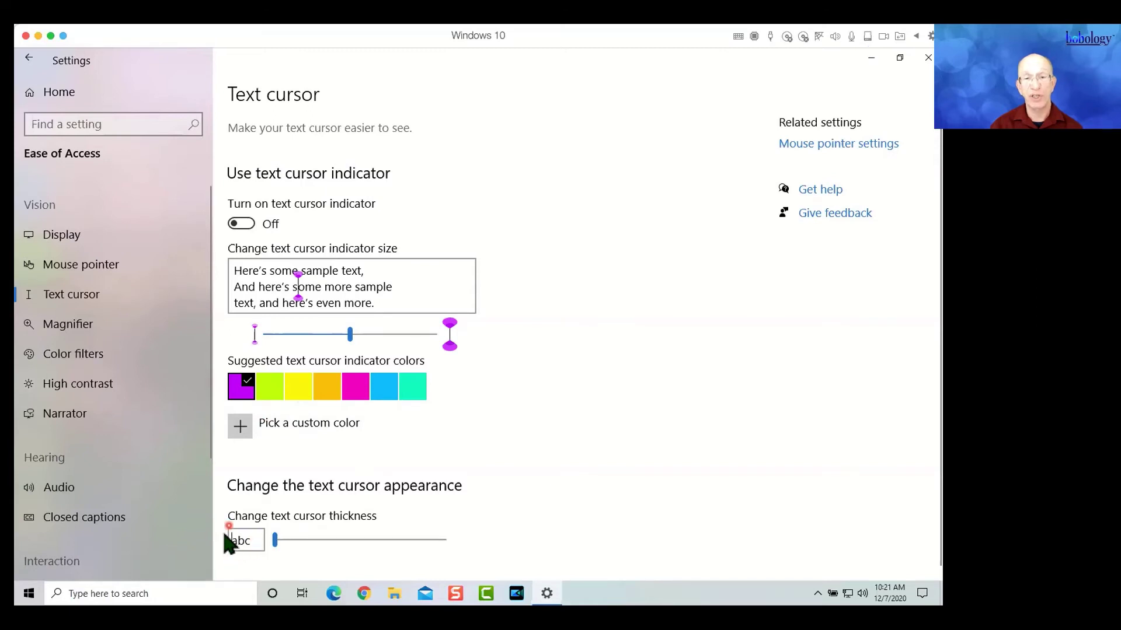
mouse_move(275, 539)
left_mouse_down()
mouse_move(304, 542)
mouse_move(275, 544)
left_mouse_up()
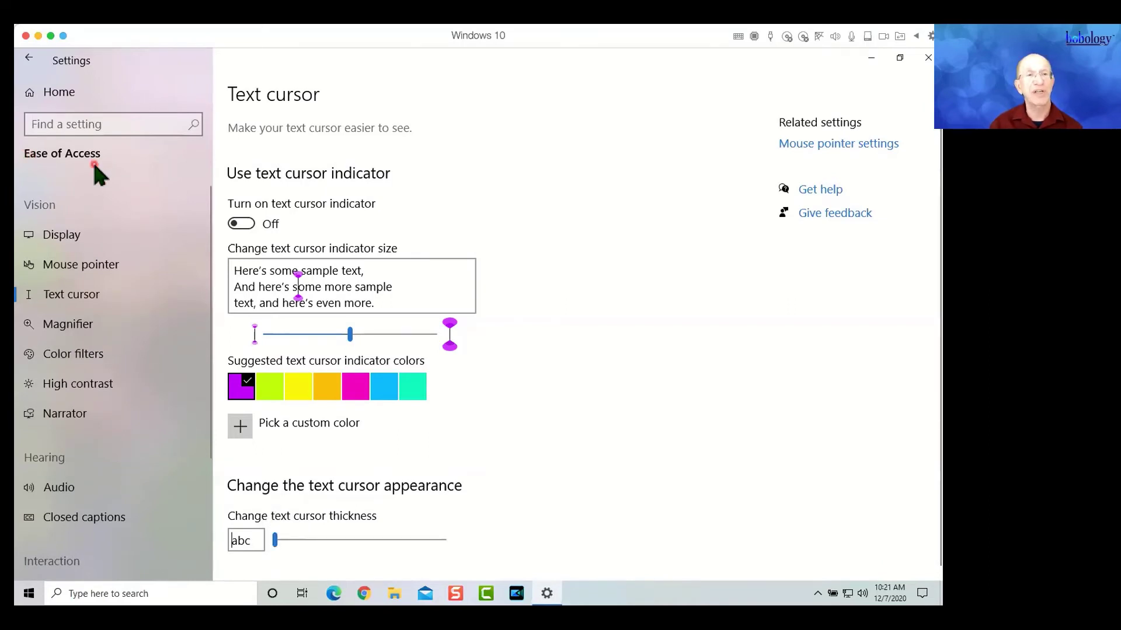
Step: Open the Magnifier settings and try Magnifier by turning it on and off again
left_click(89, 326)
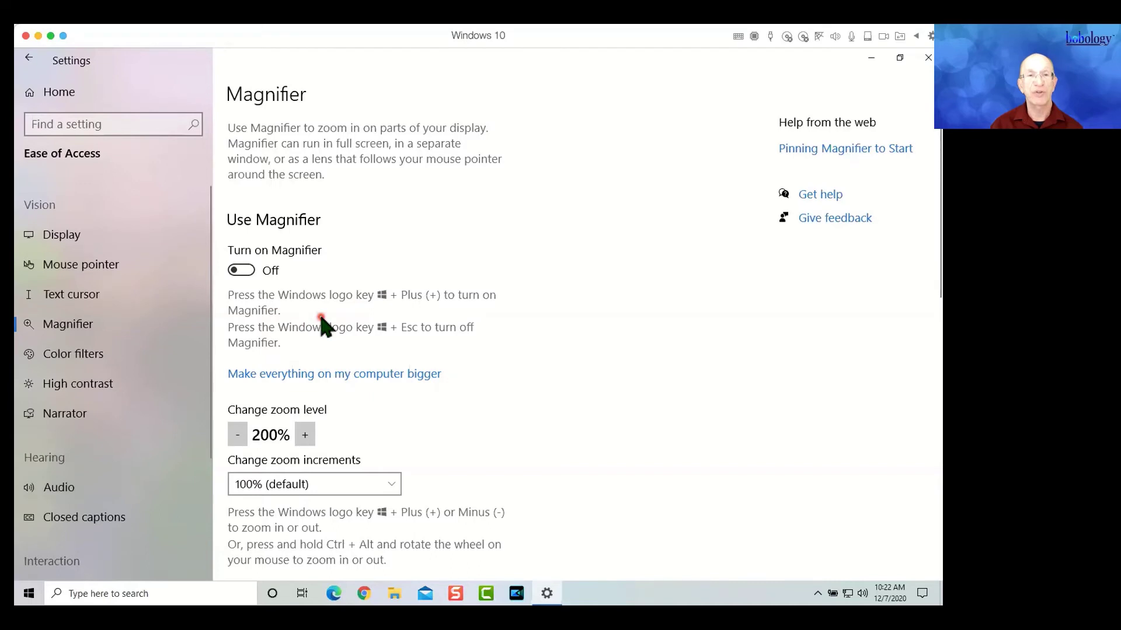
left_click(245, 272)
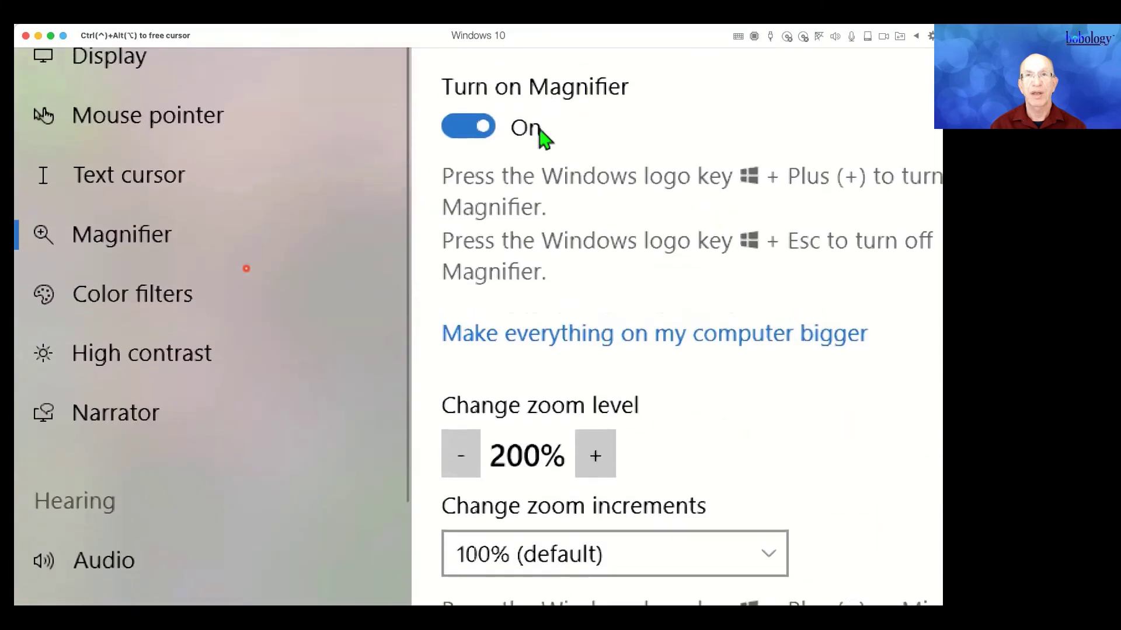
left_click(458, 133)
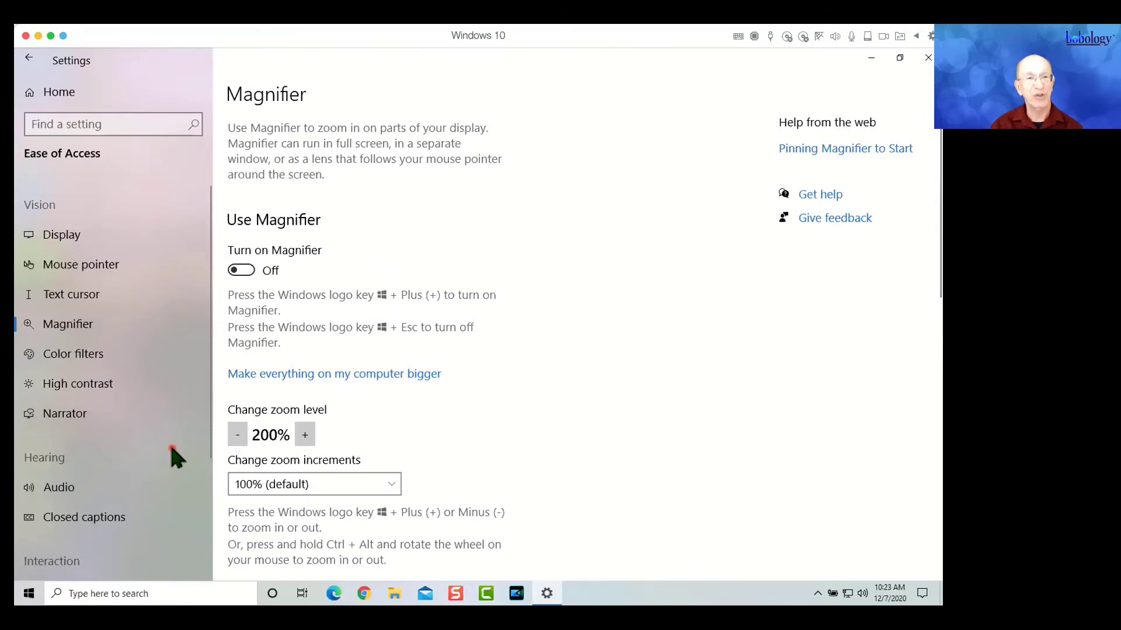
Step: Look through the closed captions font and background options, and open the Ease of Access audio settings
left_click(103, 484)
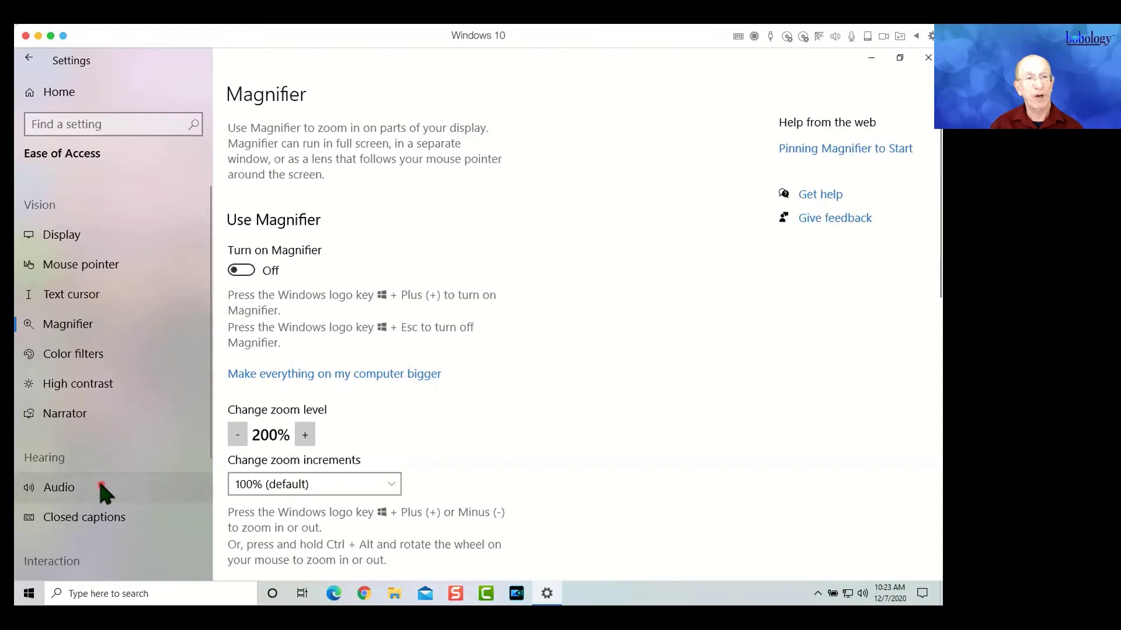
scroll(104, 476, "down", 3)
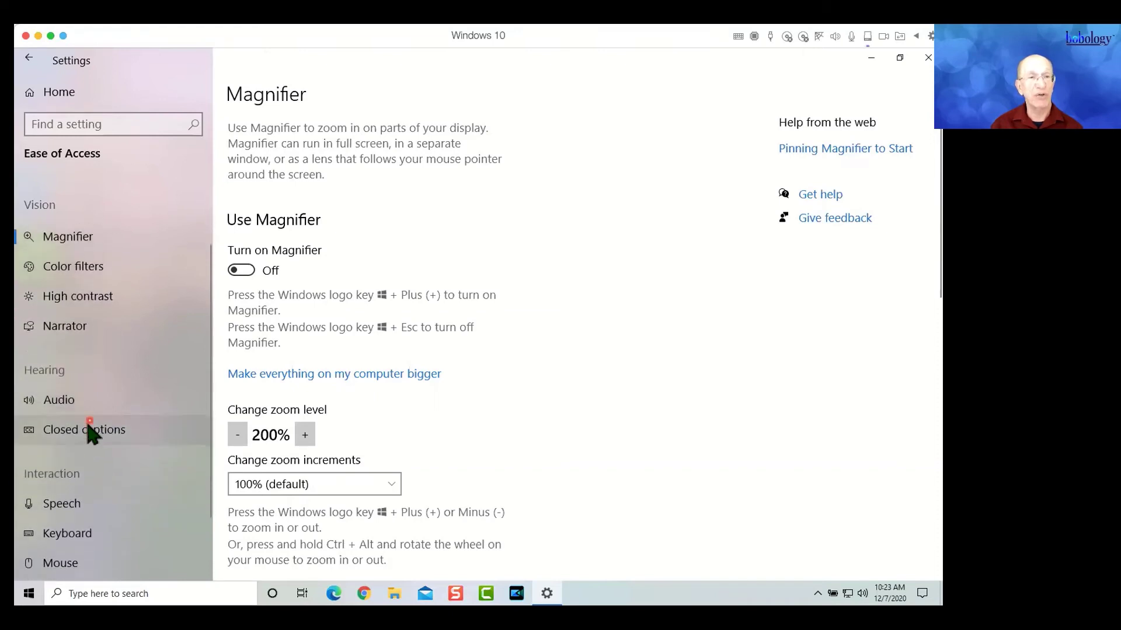
left_click(87, 426)
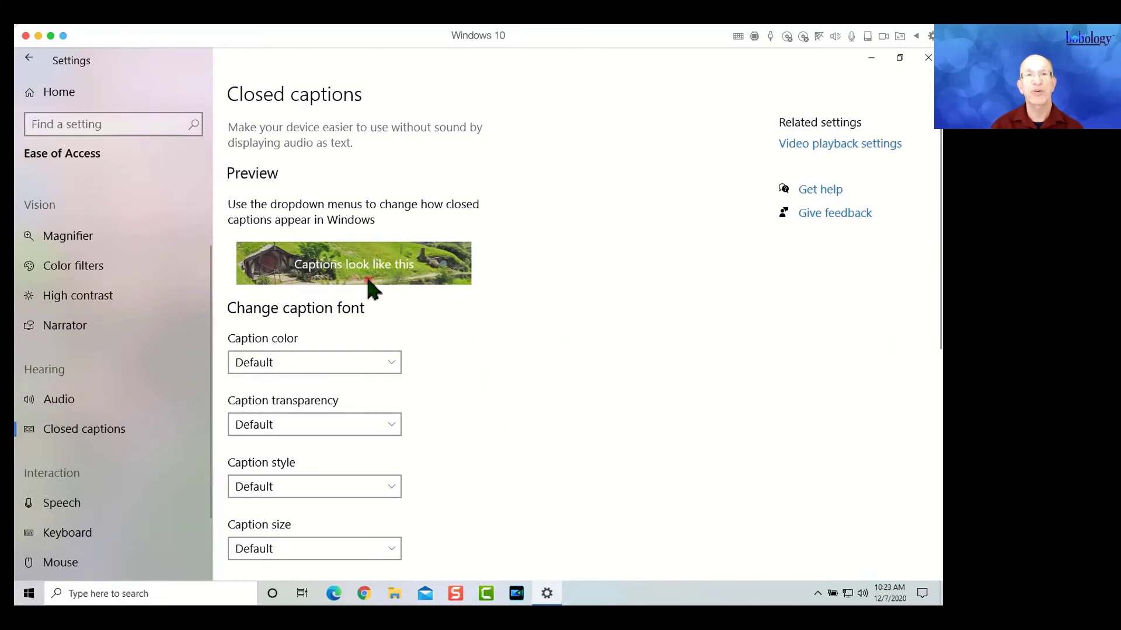
scroll(426, 331, "down", 5)
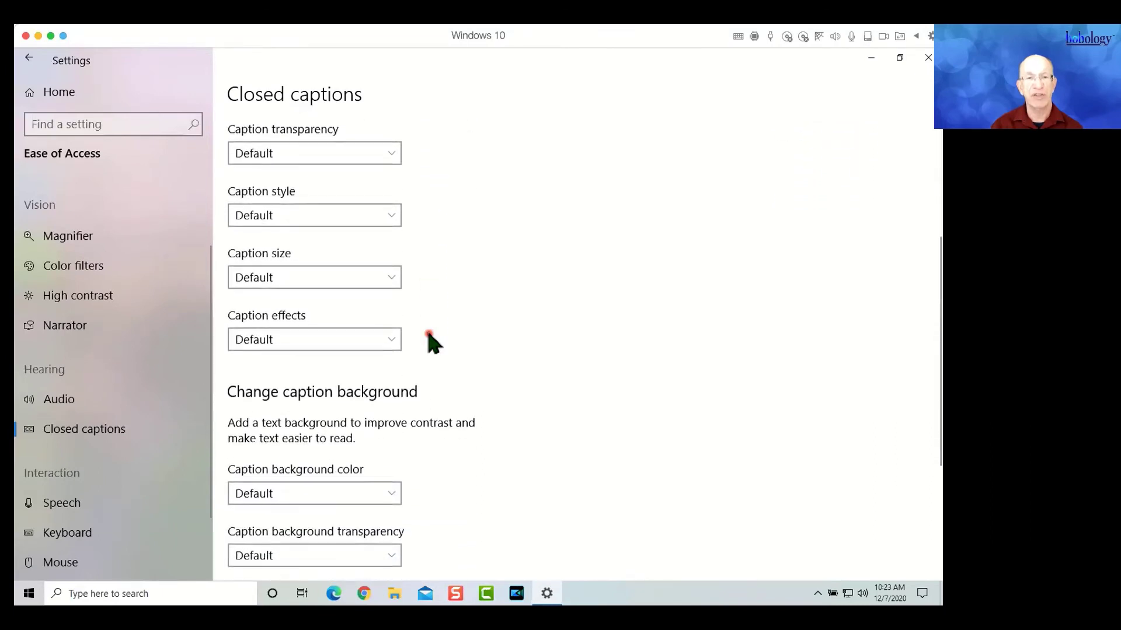
scroll(428, 334, "up", 5)
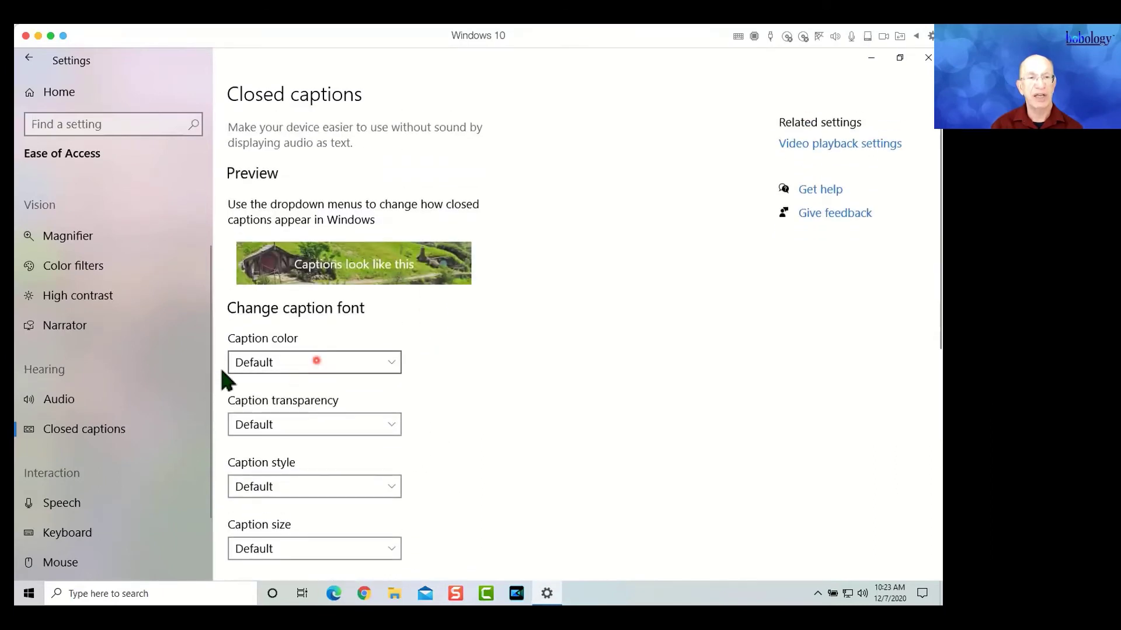
left_click(74, 403)
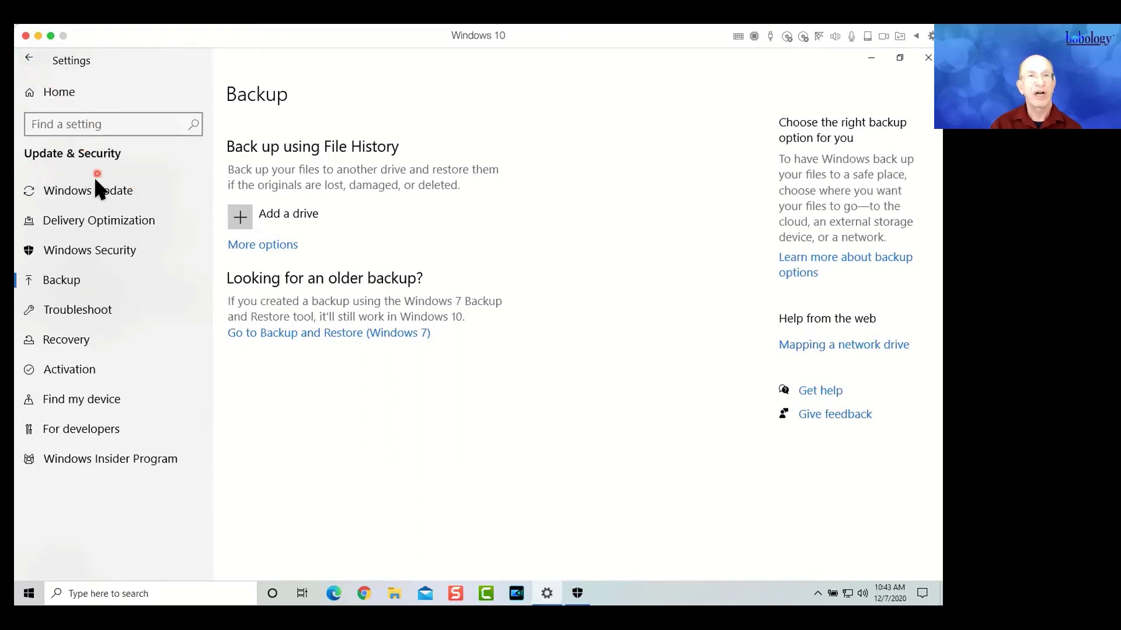
Step: Open the Troubleshoot page of Update & Security and look through the list of additional troubleshooters
left_click(73, 310)
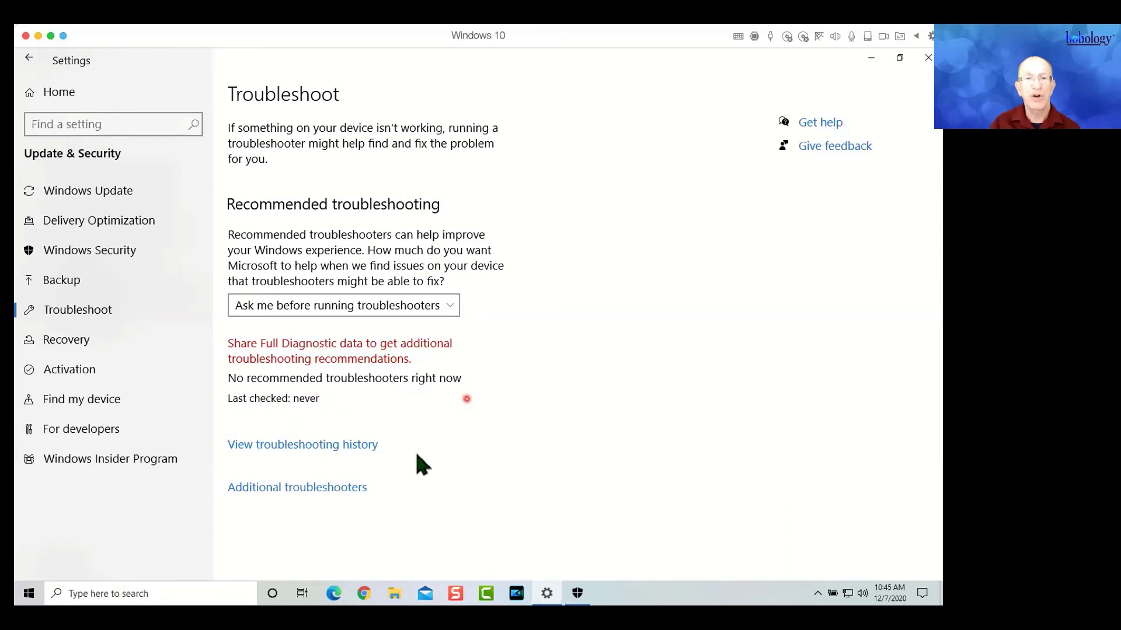
left_click(321, 489)
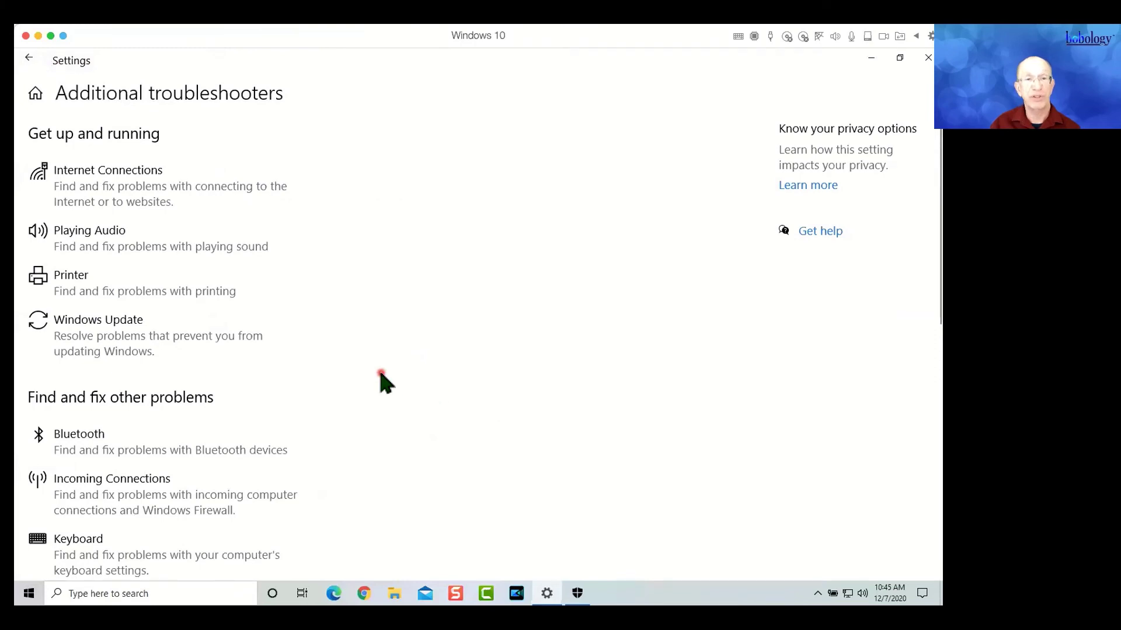
scroll(350, 344, "down", 1)
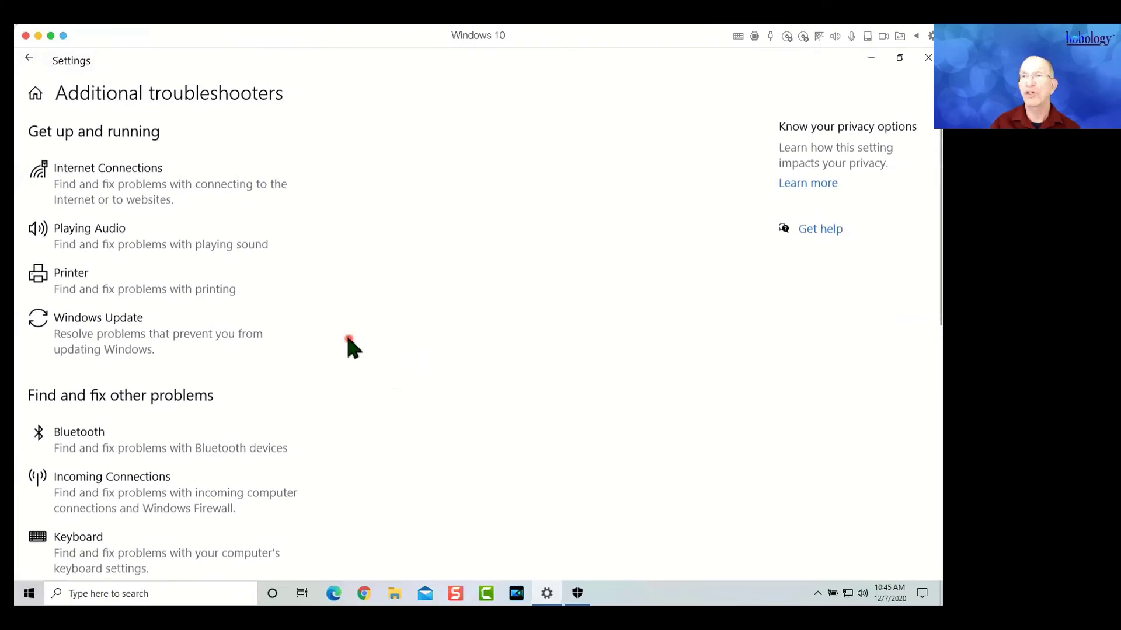
scroll(347, 338, "up", 1)
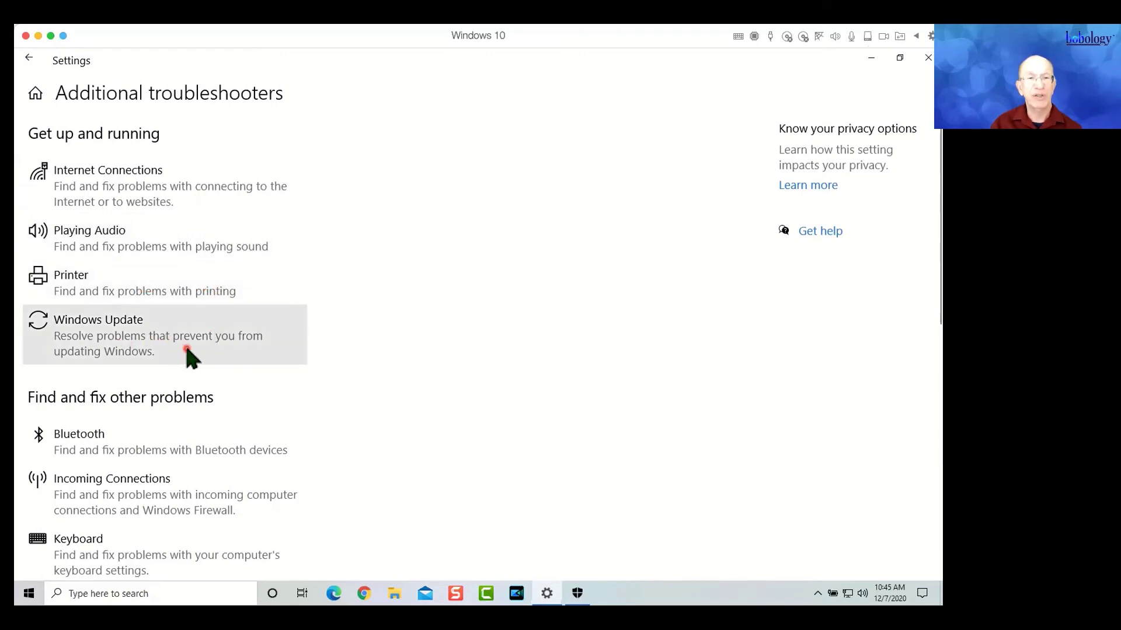
scroll(187, 349, "down", 3)
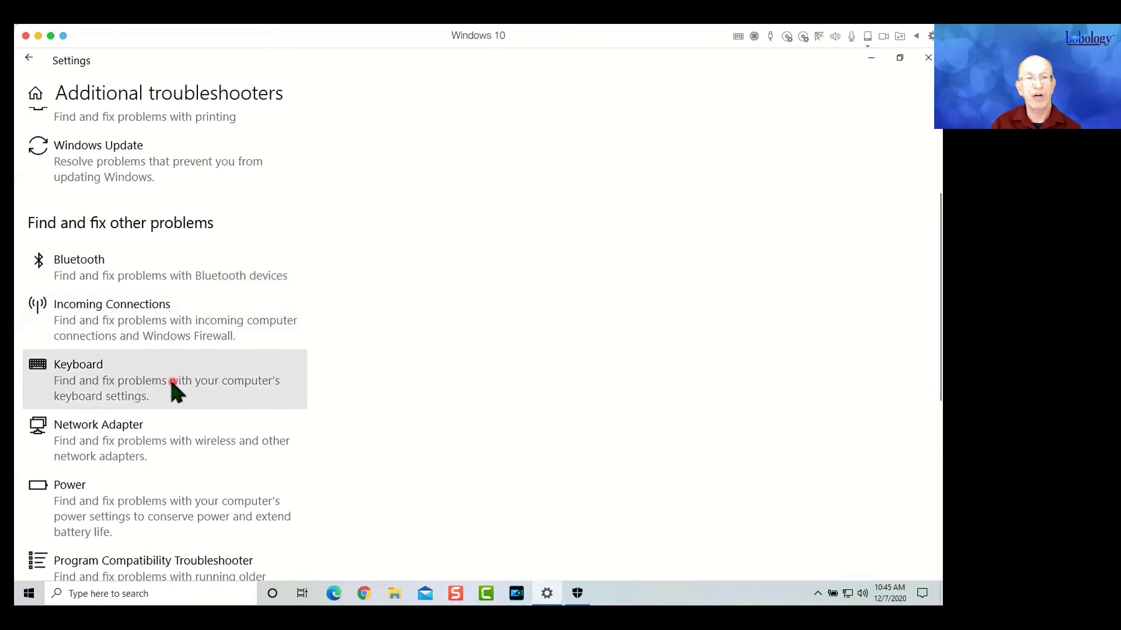
scroll(171, 381, "down", 3)
scroll(173, 390, "down", 2)
scroll(173, 390, "up", 1)
scroll(172, 385, "up", 8)
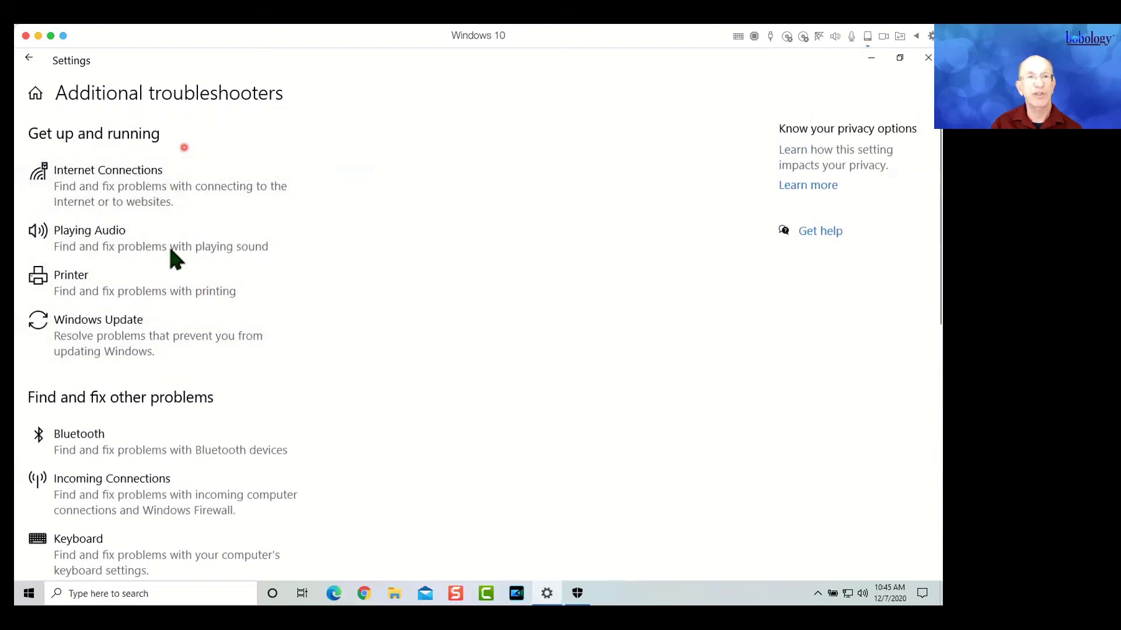
Step: Run the Printer troubleshooter on the EPSON XP-640 Series printer
left_click(131, 286)
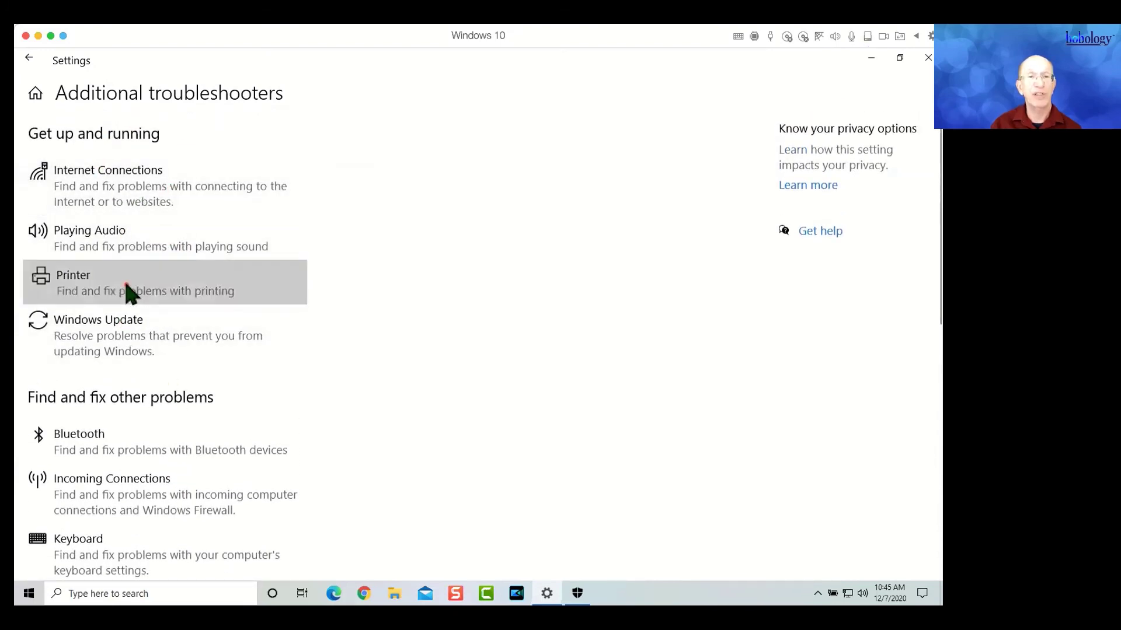
left_click(248, 331)
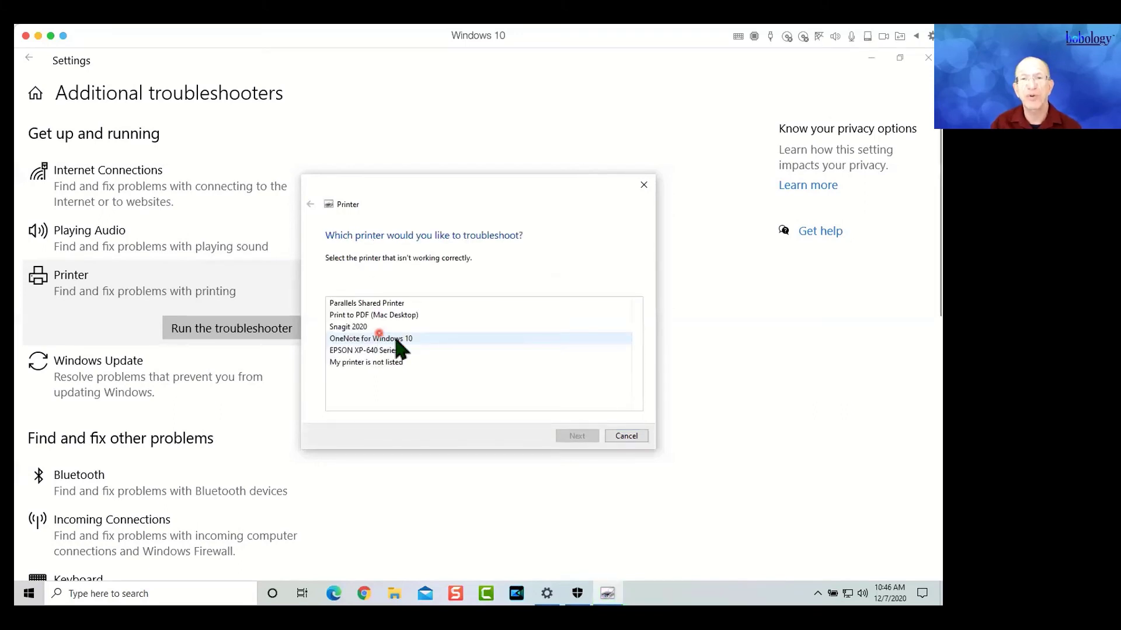
left_click(359, 349)
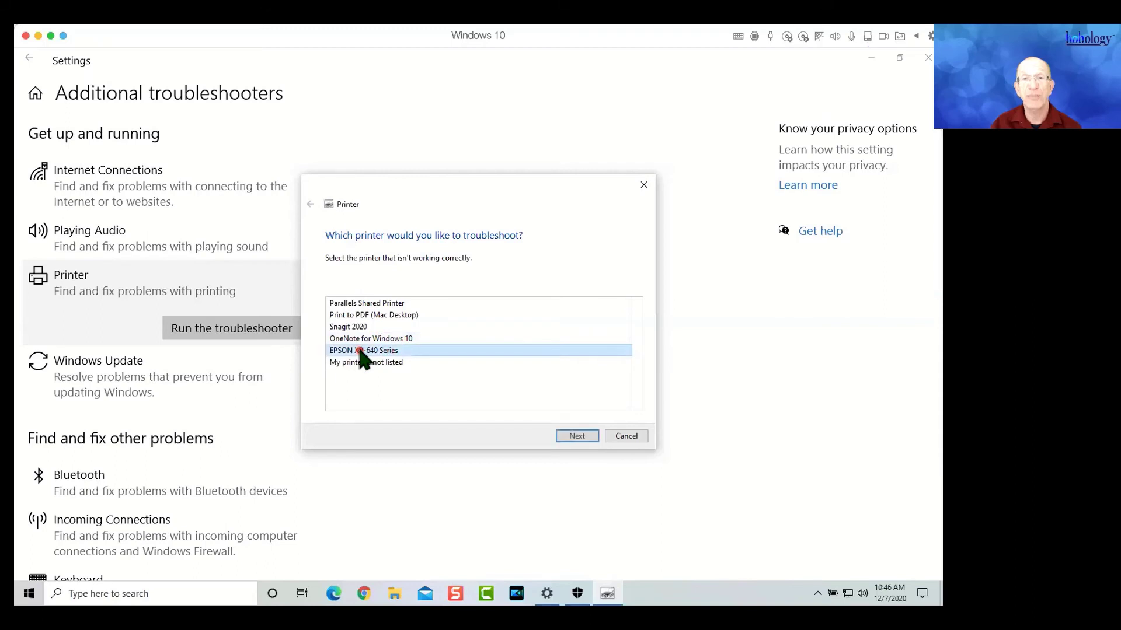
left_click(578, 436)
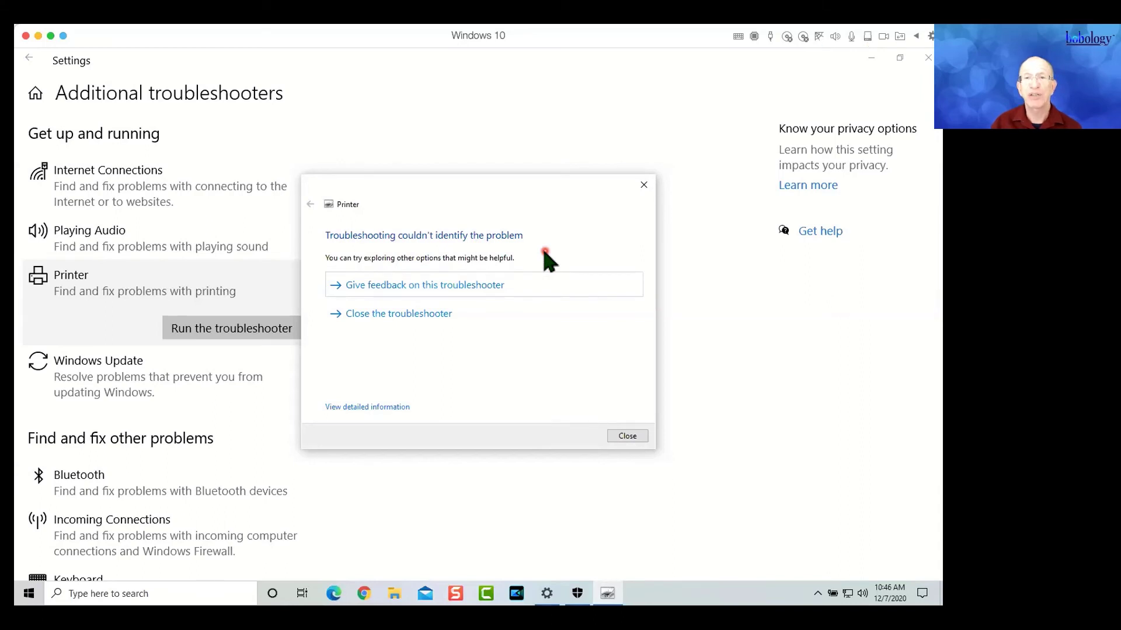
Step: Read through the detailed troubleshooting report of the checked printer issues and close the troubleshooter
left_click(374, 407)
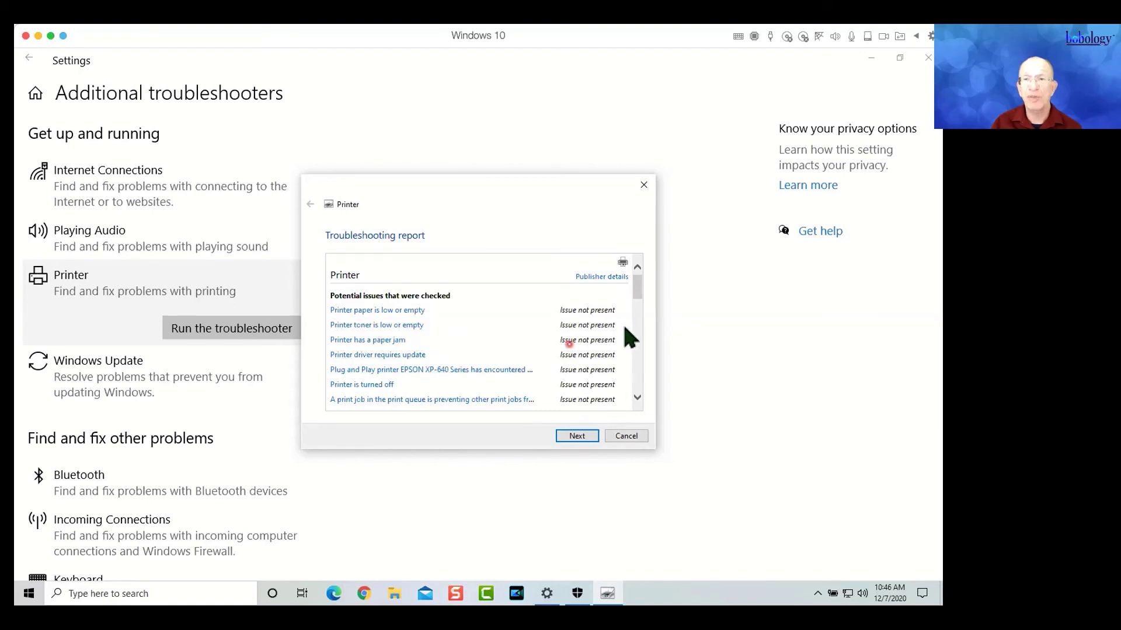
left_click_drag(635, 285, 640, 352)
left_click(623, 436)
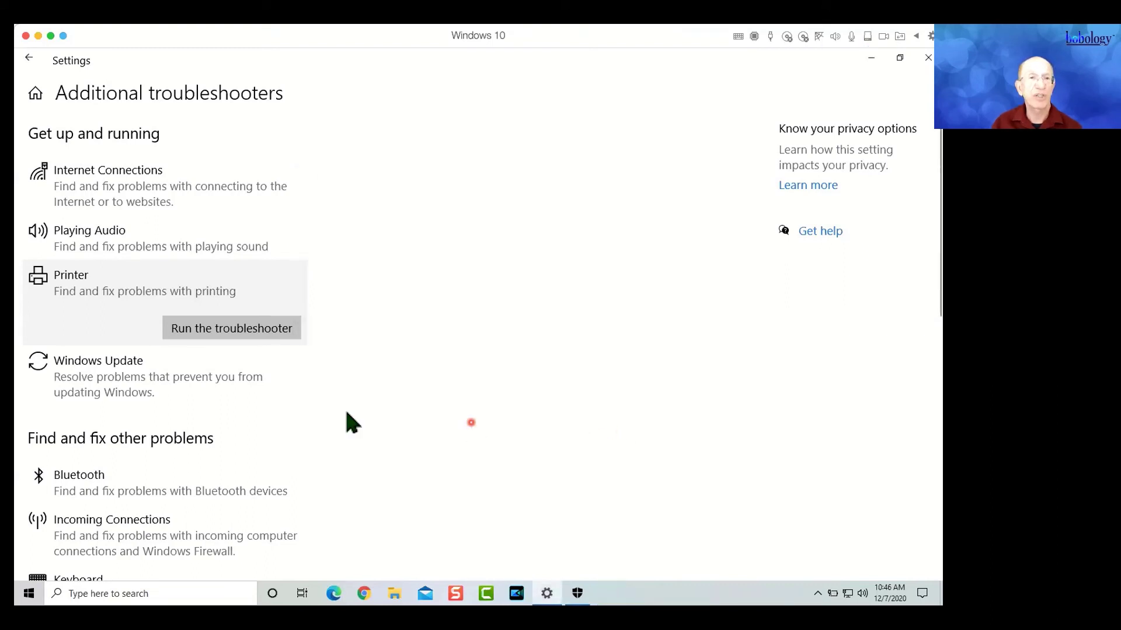
Step: Show the Internet Connections troubleshooter's run option and return to the Settings home page
left_click(205, 194)
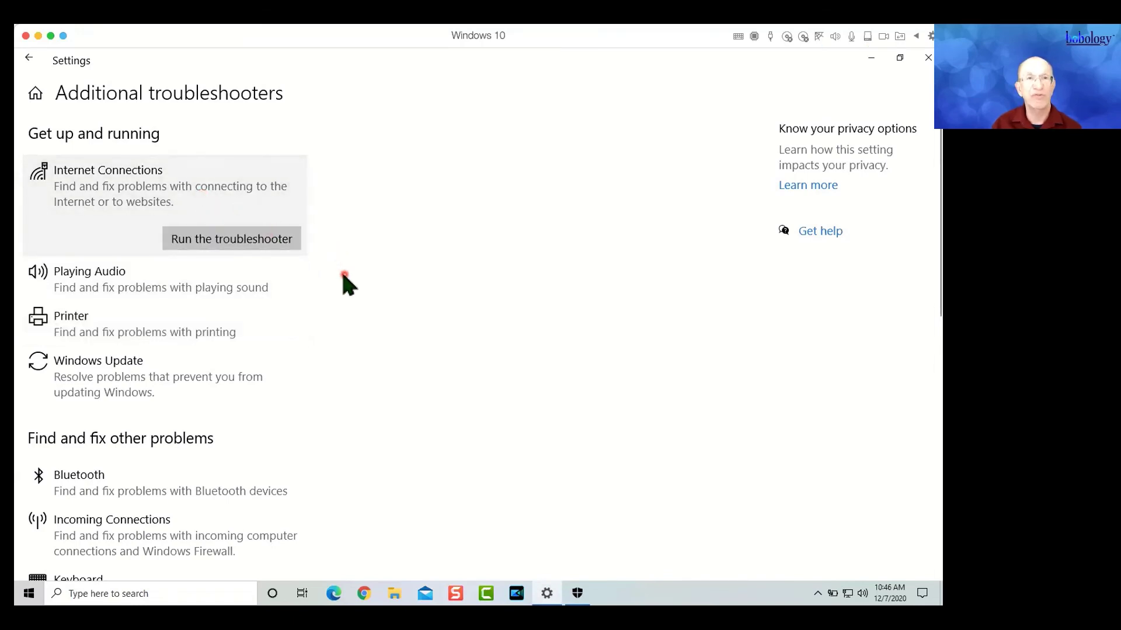
left_click(28, 59)
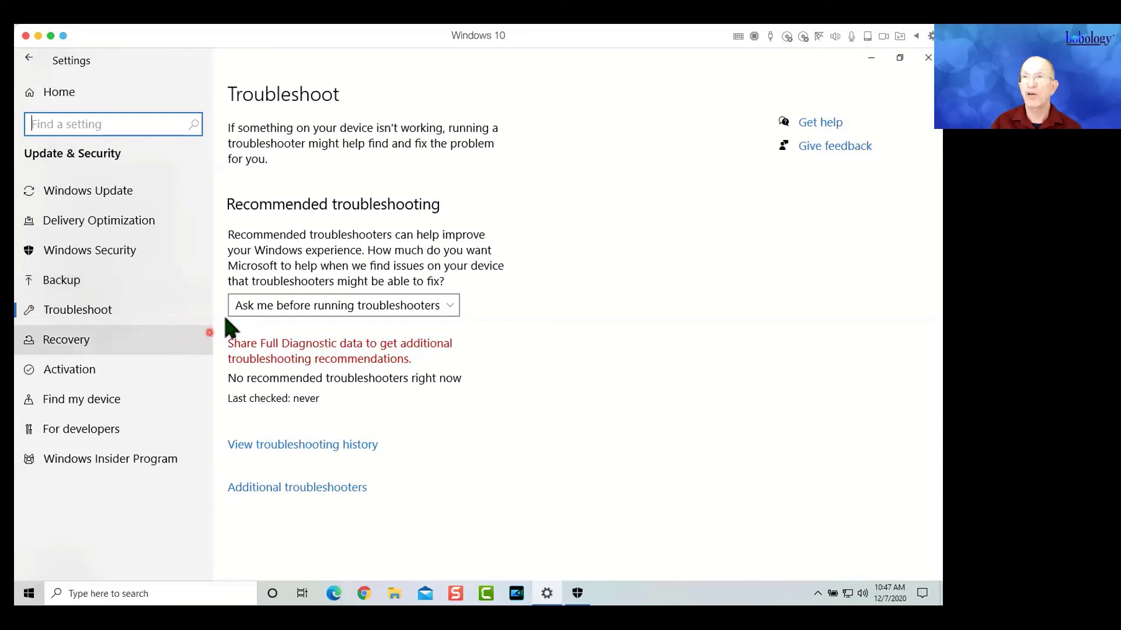
left_click(29, 60)
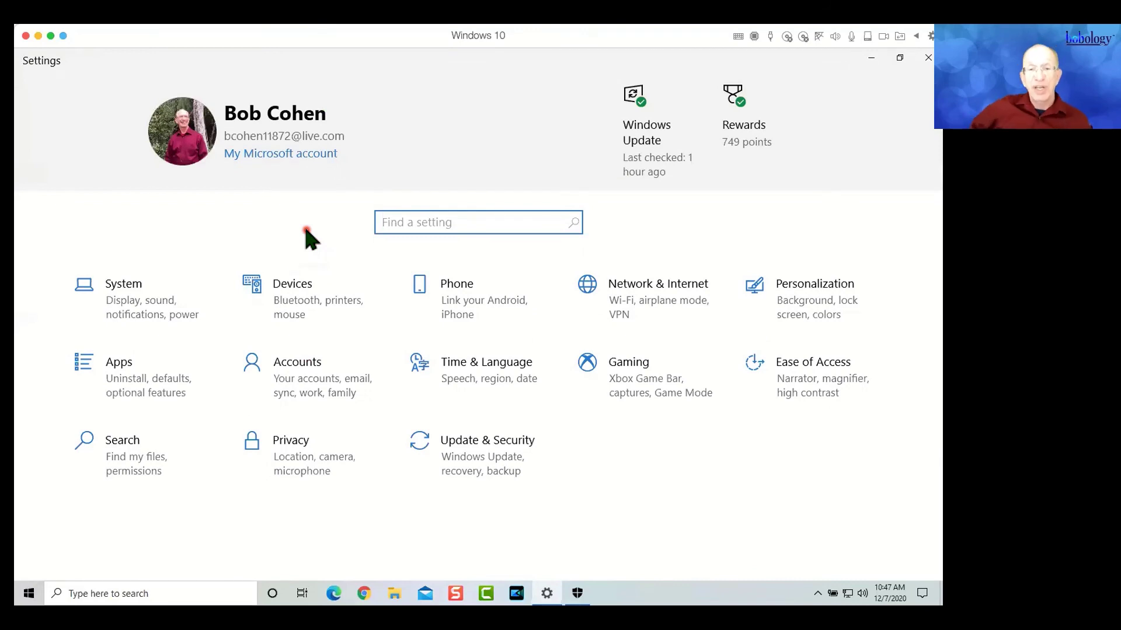
Step: From the Phone settings, walk through adding an iPhone as far as the Microsoft Edge installation instructions, and close the Your Phone setup
left_click(479, 300)
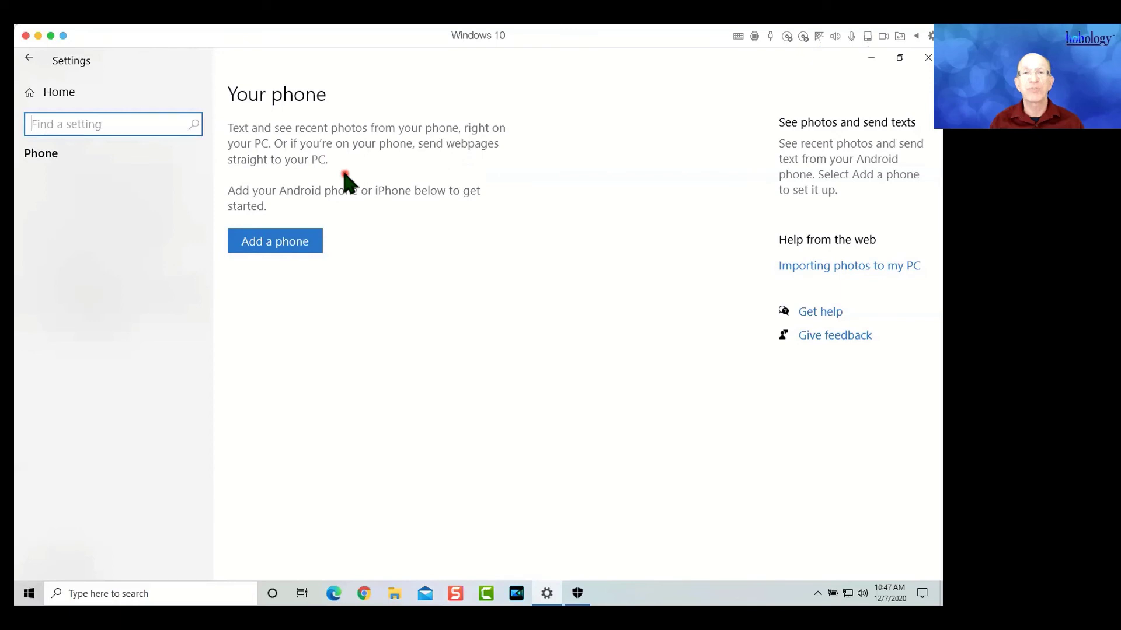
left_click(276, 241)
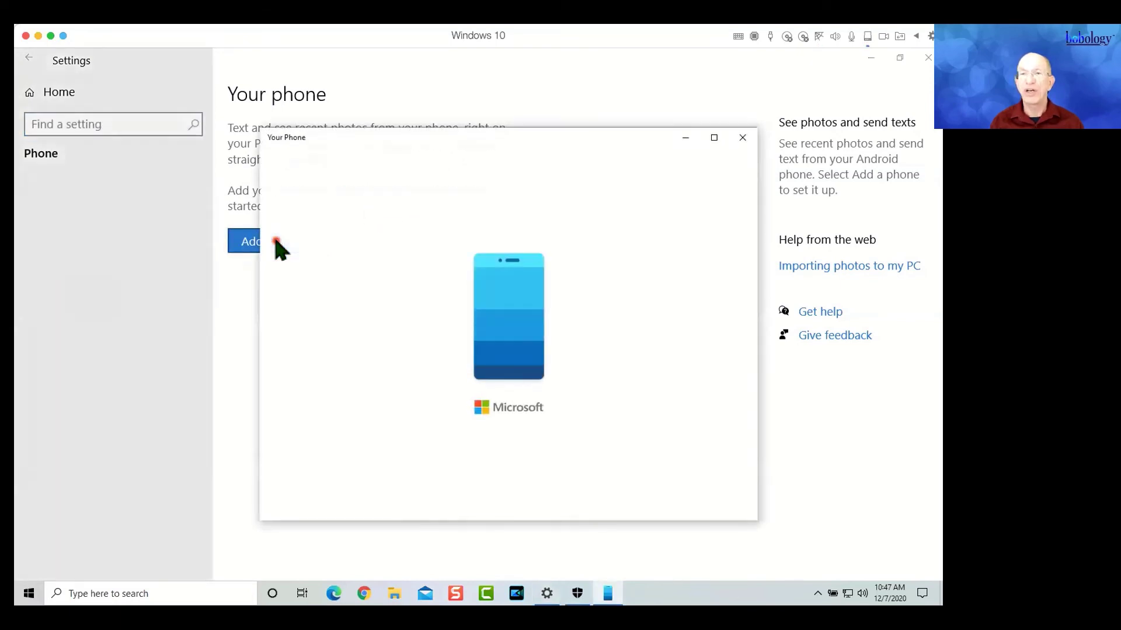
left_click(743, 140)
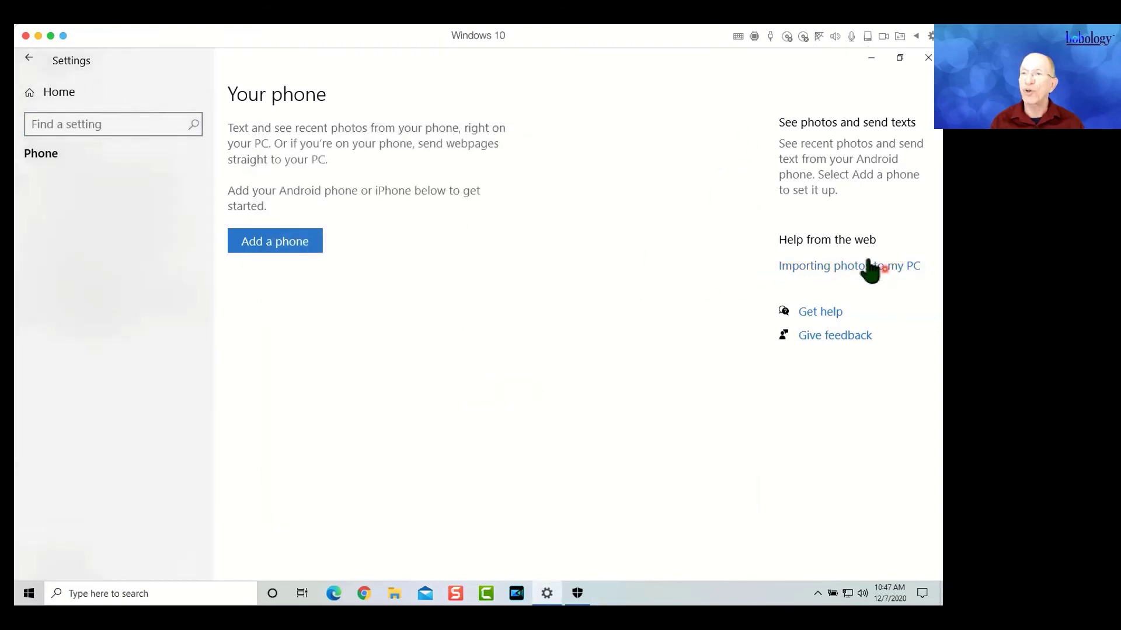
left_click(289, 240)
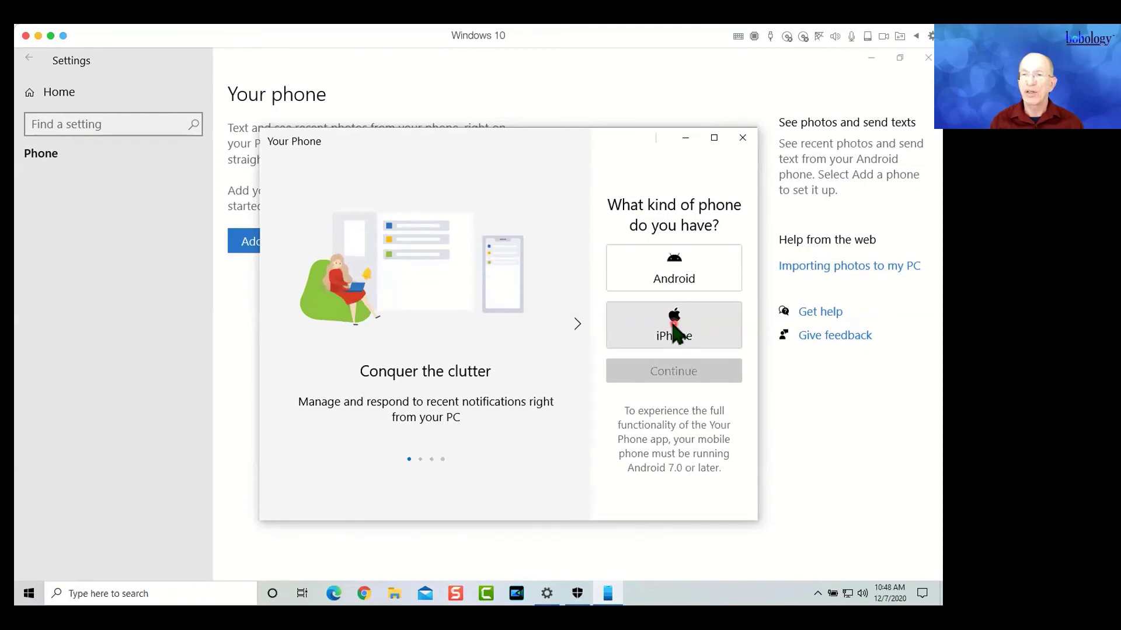
left_click(675, 331)
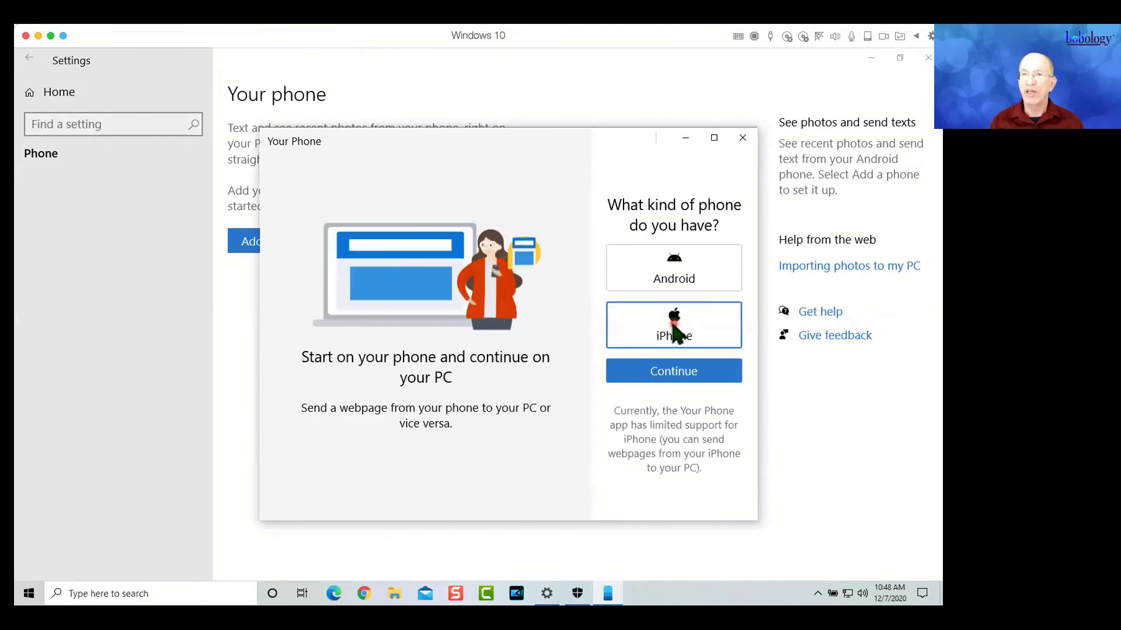
left_click(677, 370)
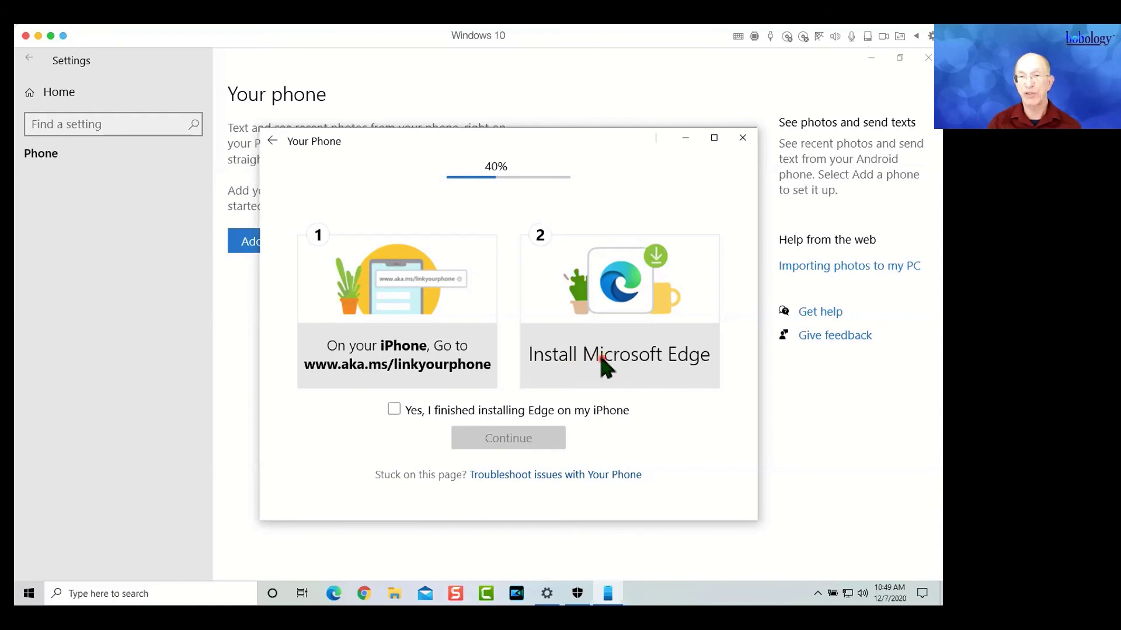
left_click(742, 140)
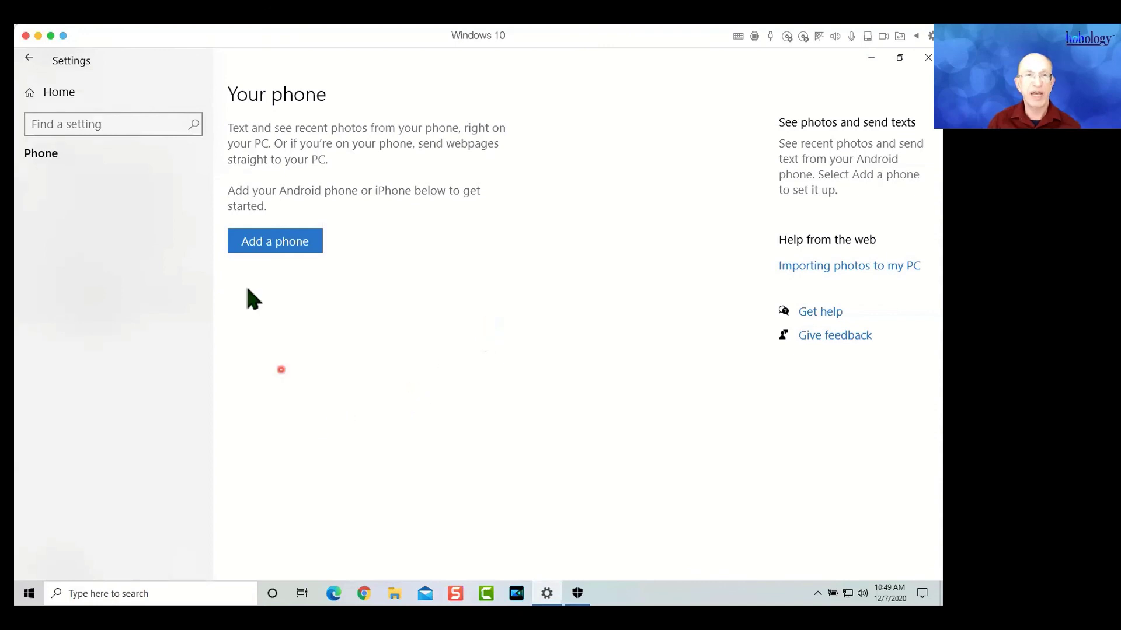
Step: In the Personalization settings, set the desktop background to the picture pexels-pixabay-327472 from the Desktop folder
left_click(27, 58)
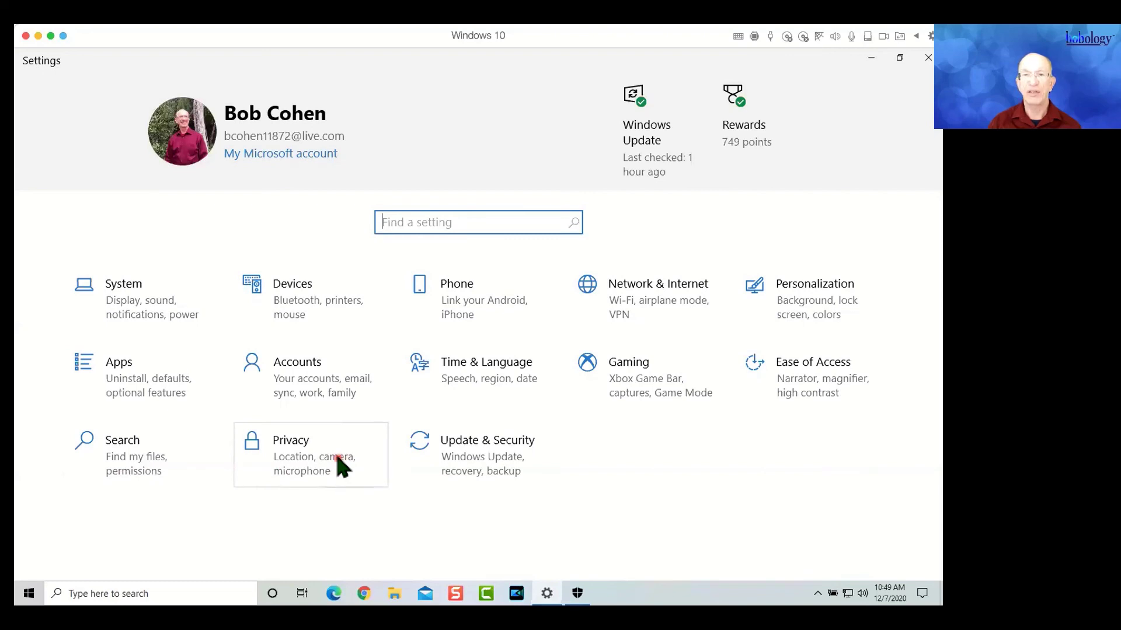
left_click(804, 305)
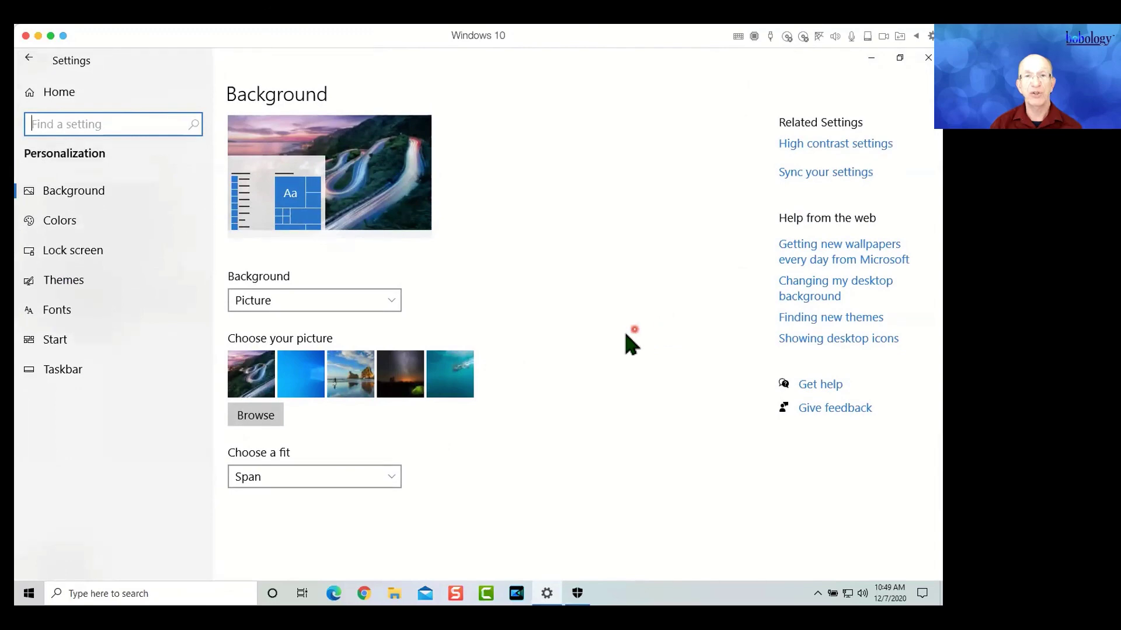
left_click(257, 413)
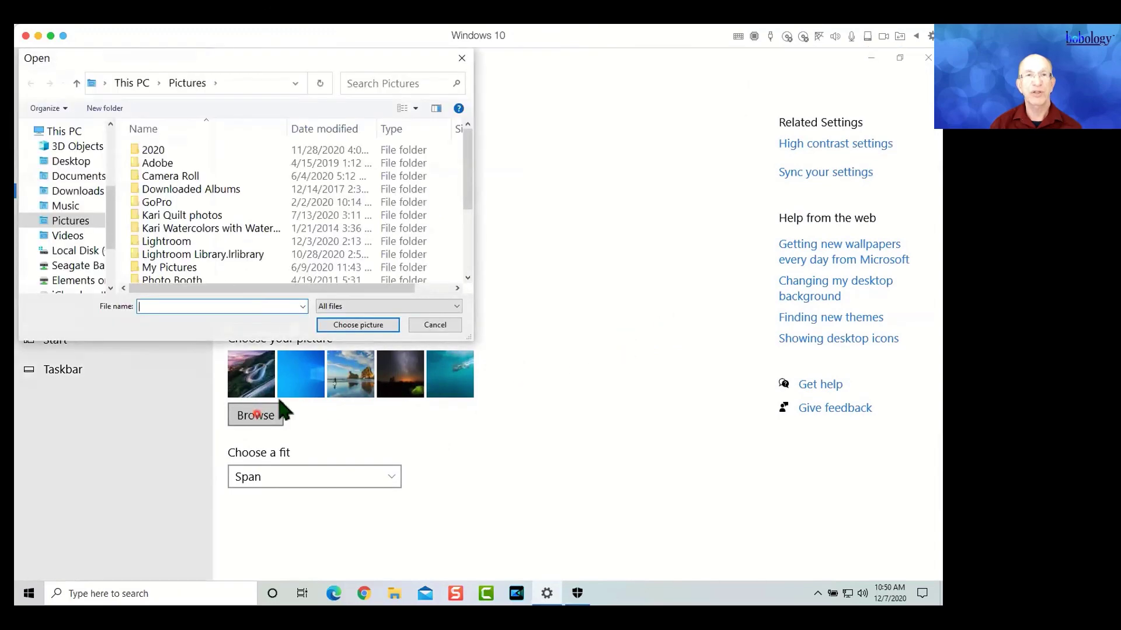
left_click(82, 161)
left_click(155, 229)
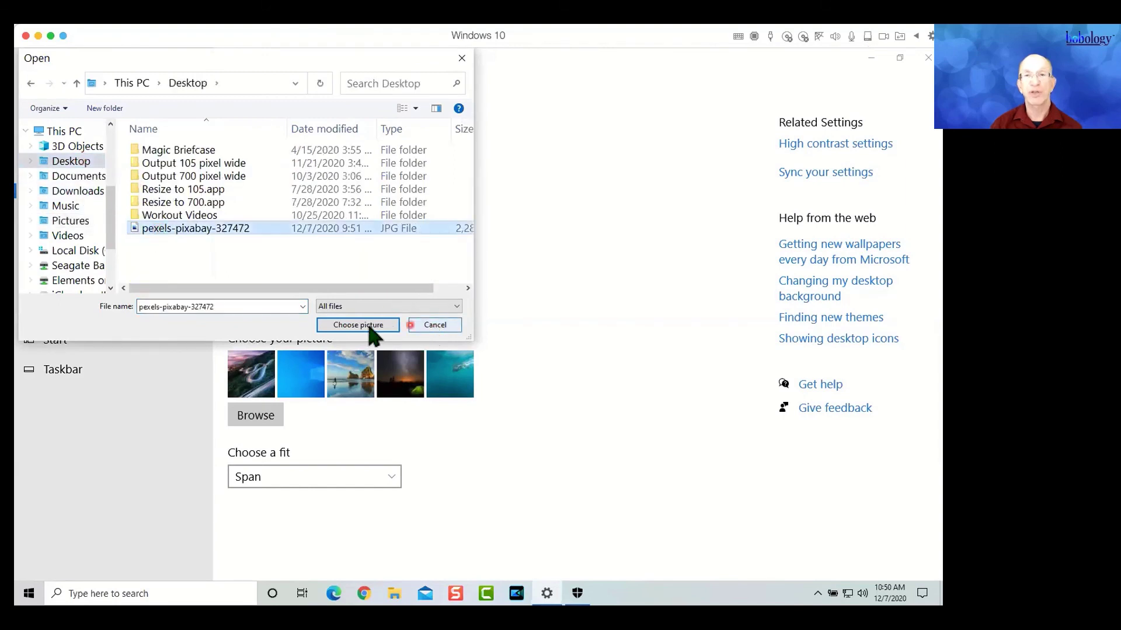
left_click(370, 325)
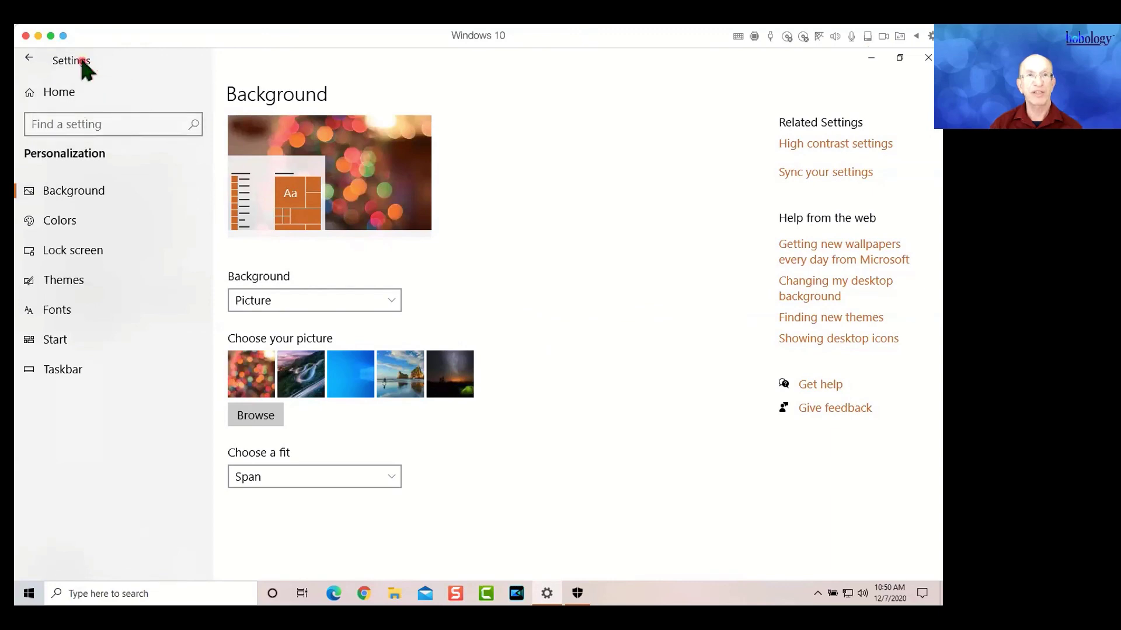
Step: Leave the Background page and close the Settings and Windows Security windows to reveal the desktop
left_click(26, 61)
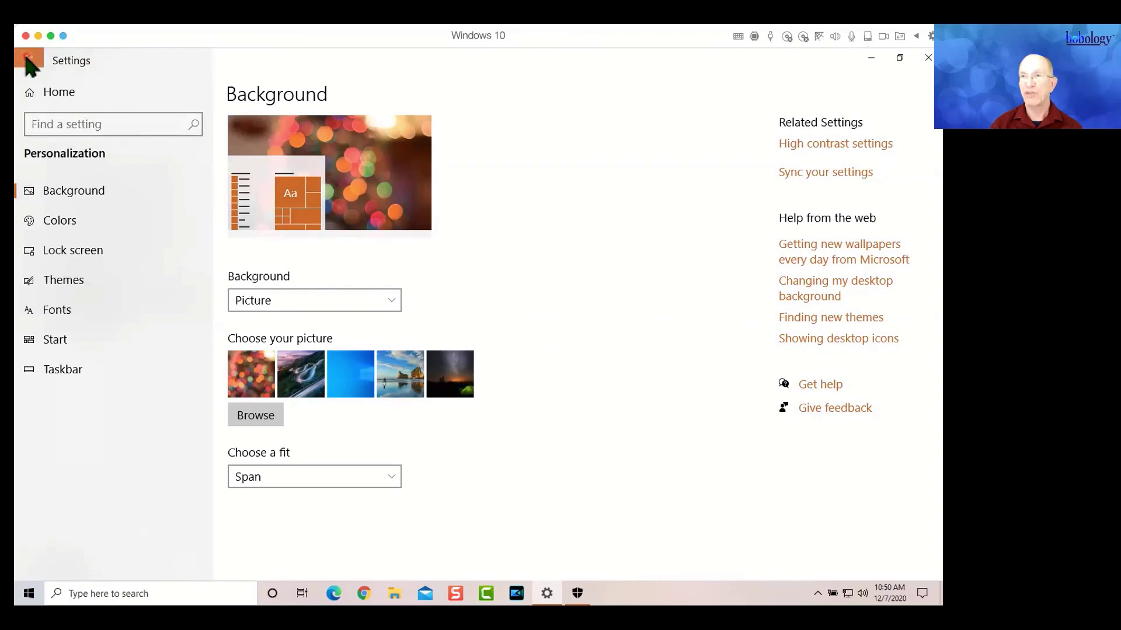
left_click(27, 58)
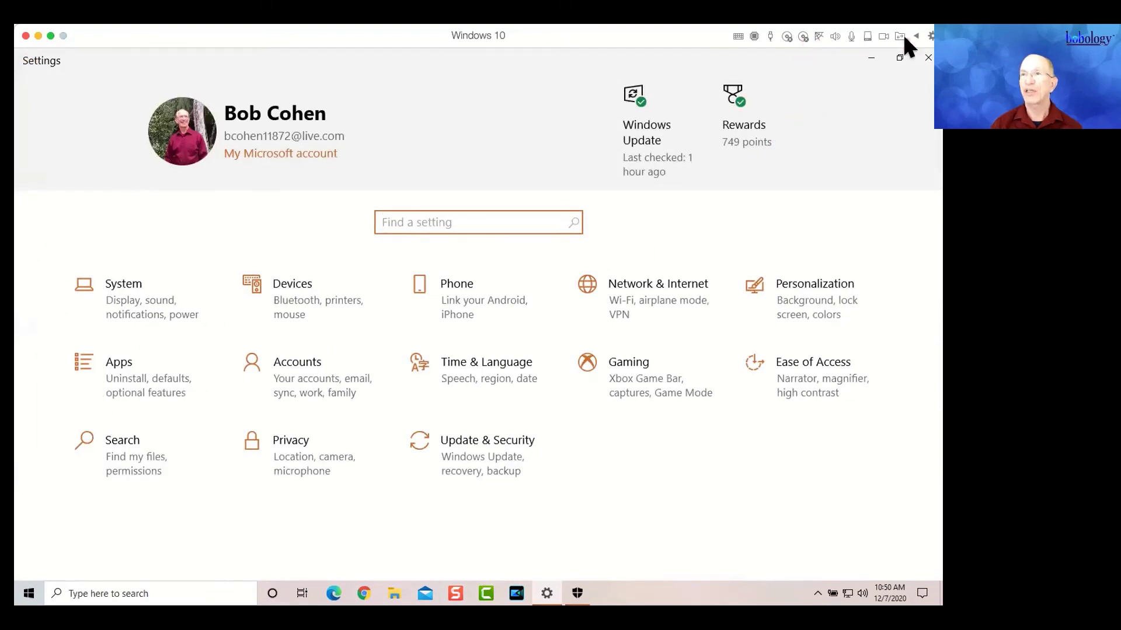
left_click(927, 56)
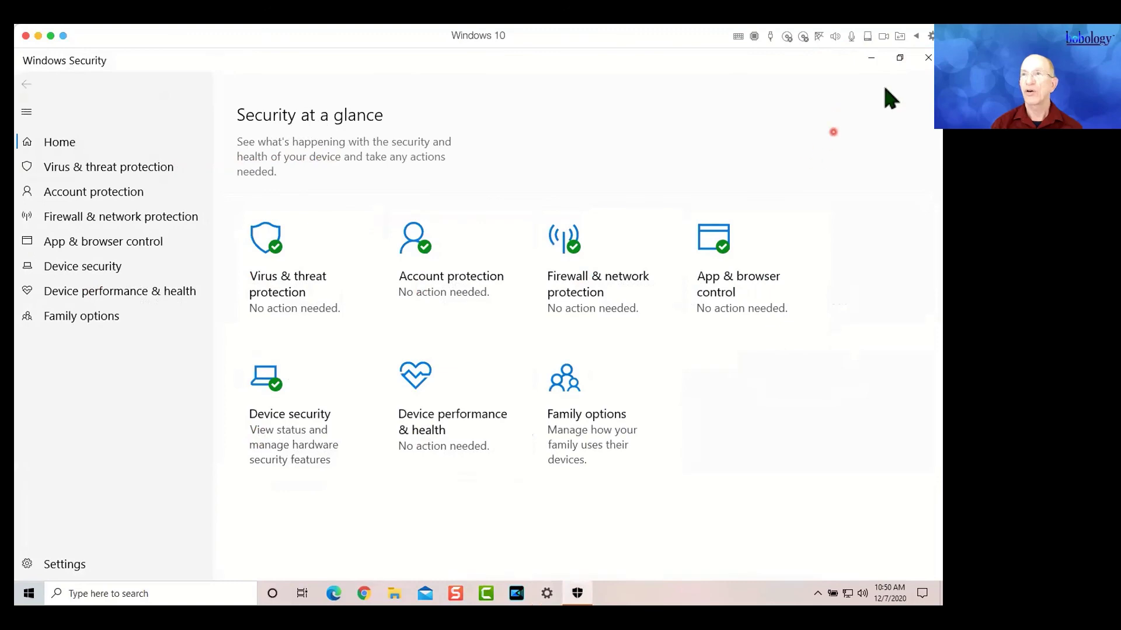
left_click(927, 57)
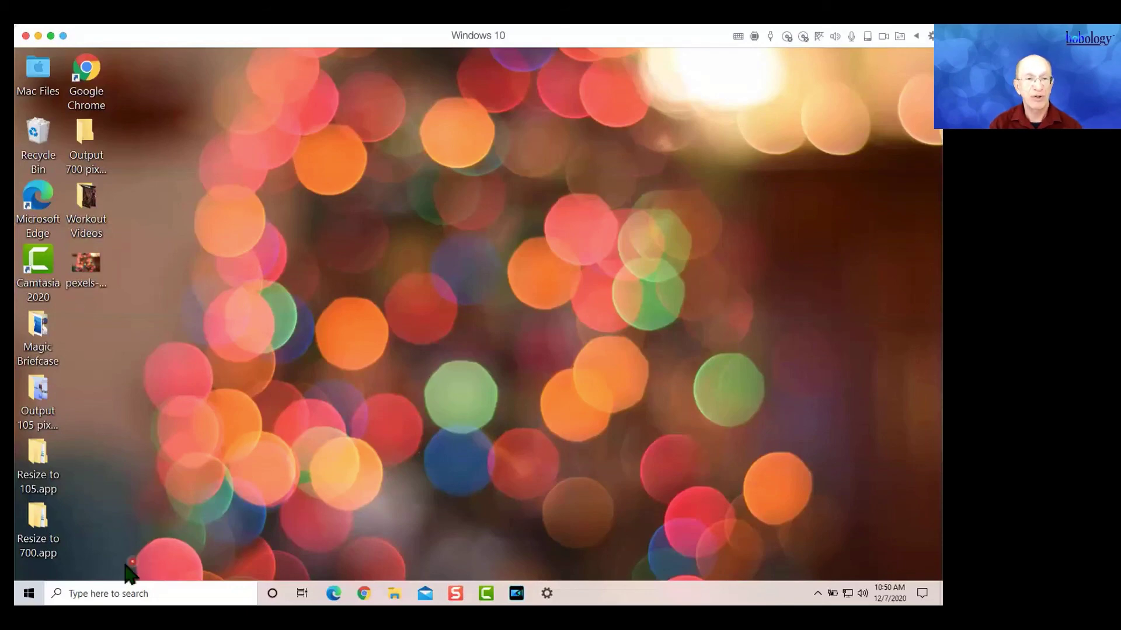
Step: Reopen Windows Settings and go to the Background page of Personalization
left_click(28, 594)
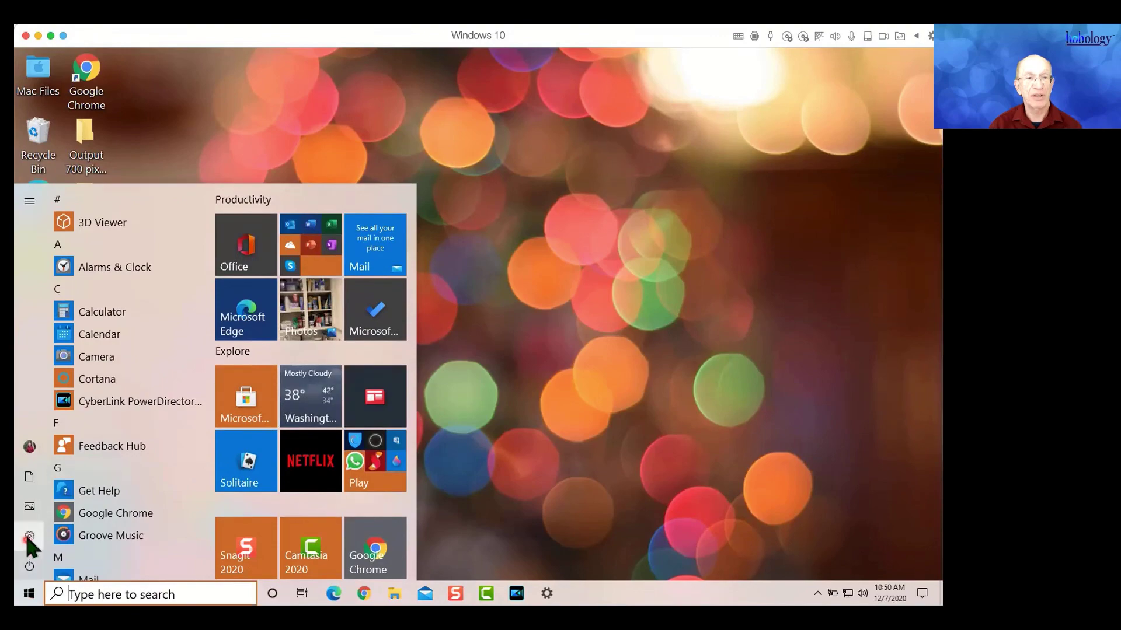
mouse_move(30, 537)
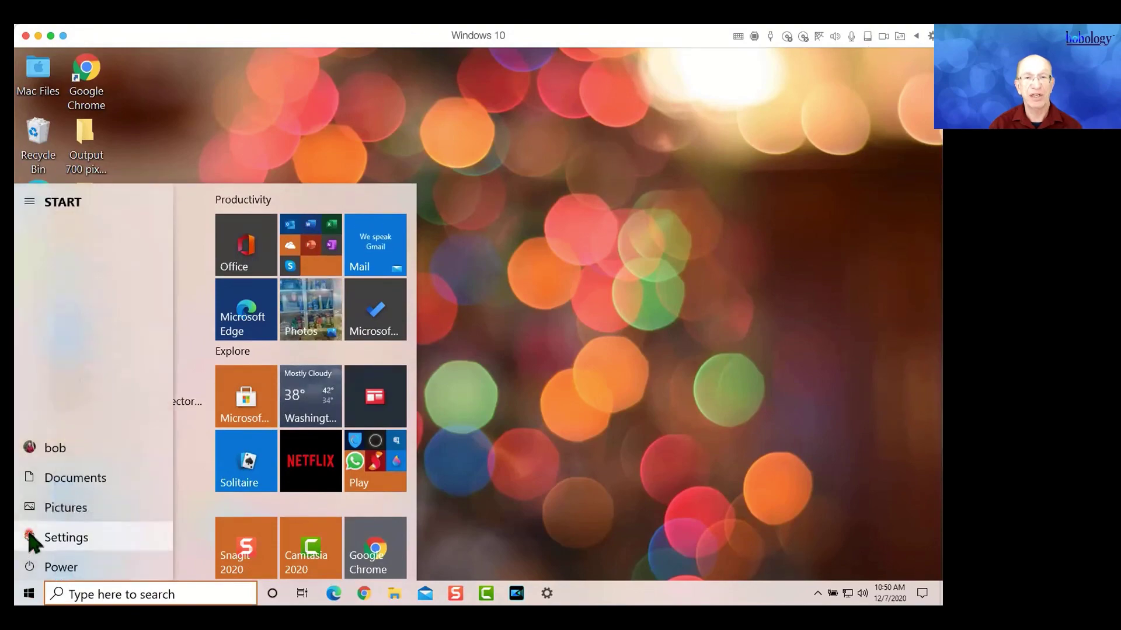
left_click(33, 540)
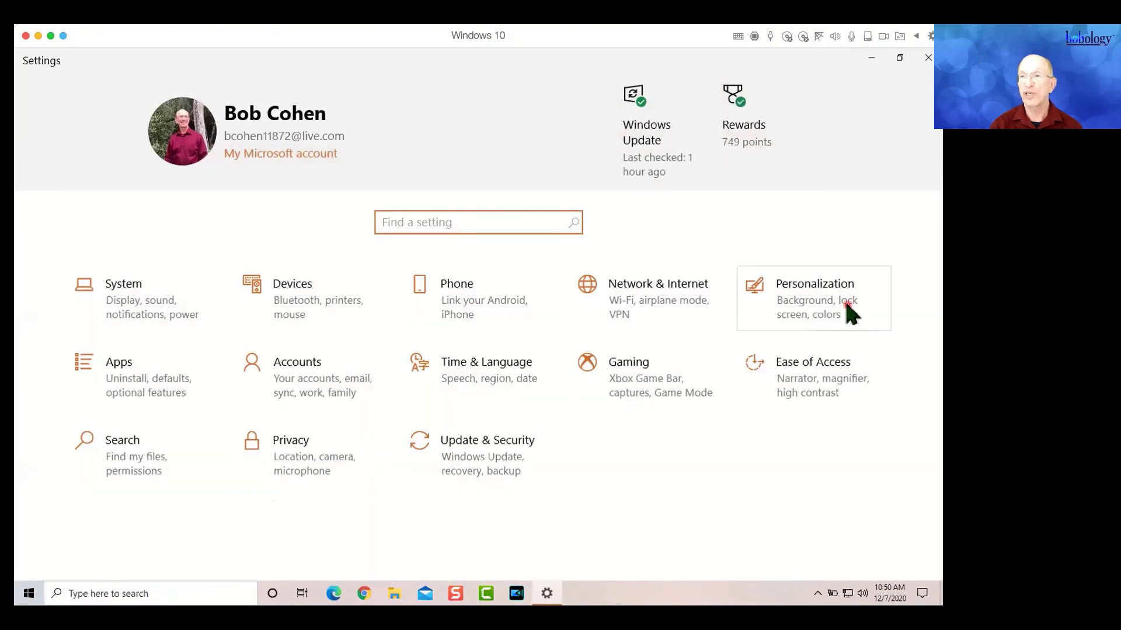
left_click(808, 301)
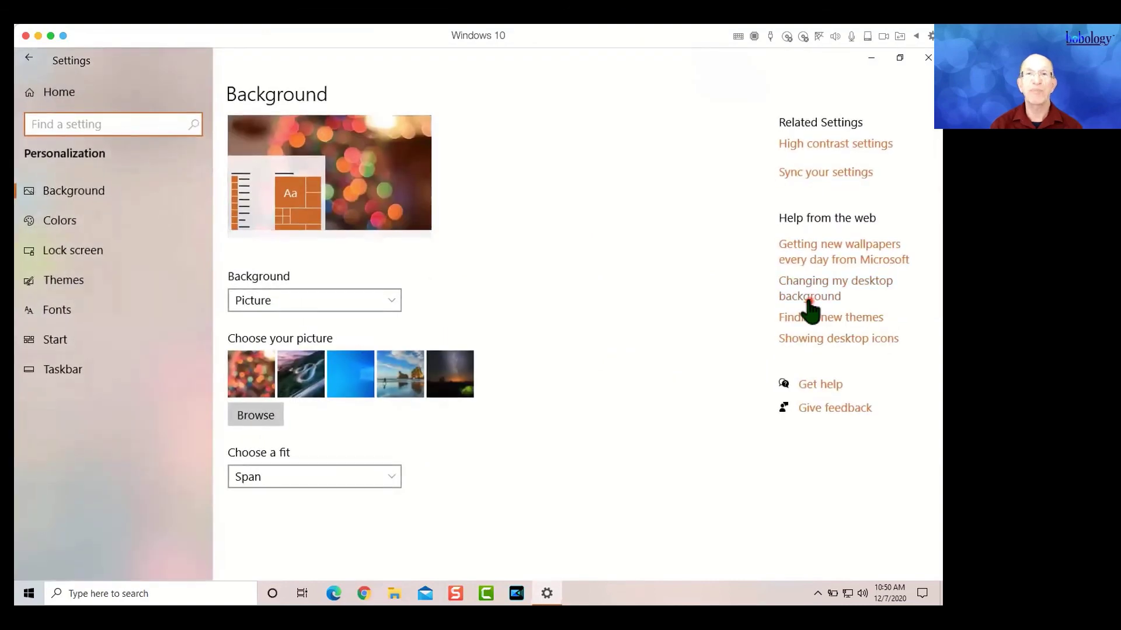
left_click(465, 232)
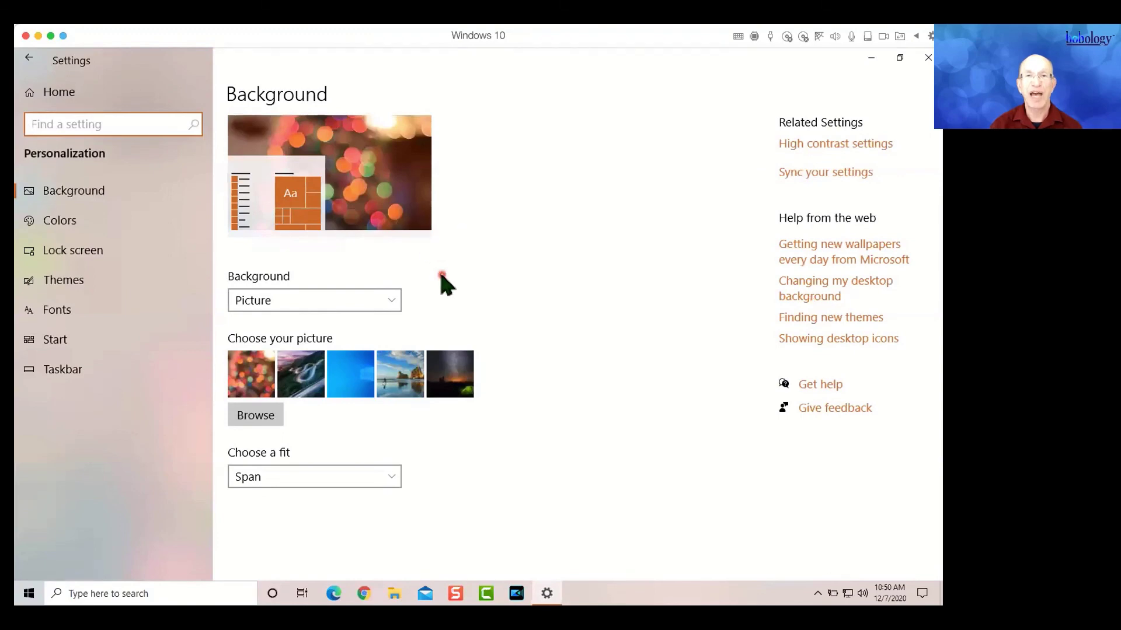